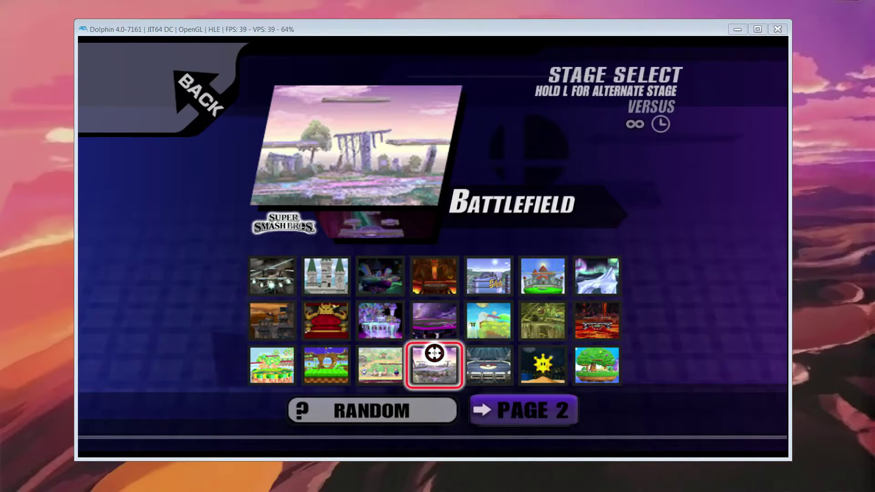
Step: Look through both pages of the game's stage select screen and close the game window
key("Right")
key("Right")
key("Left")
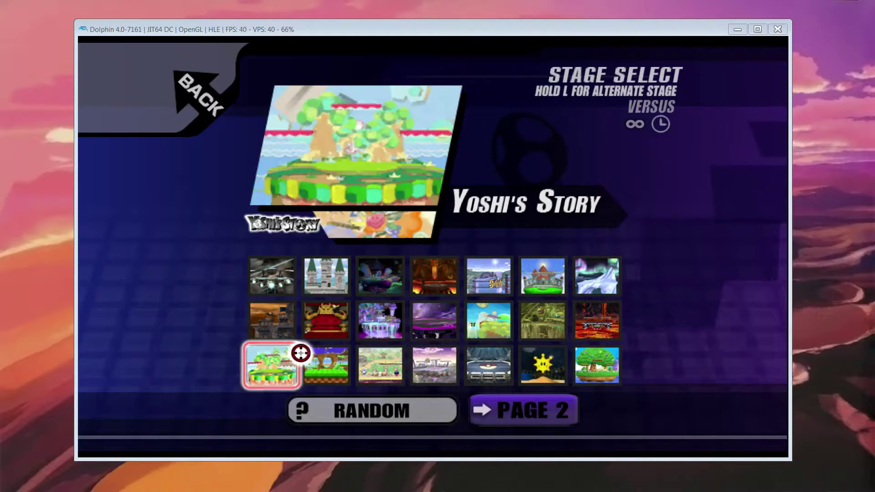
key("Right")
left_click(566, 426)
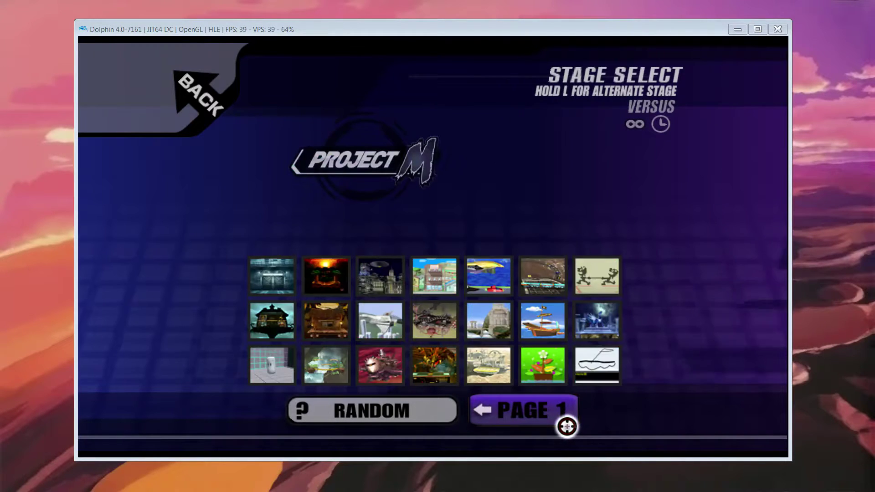
key("x")
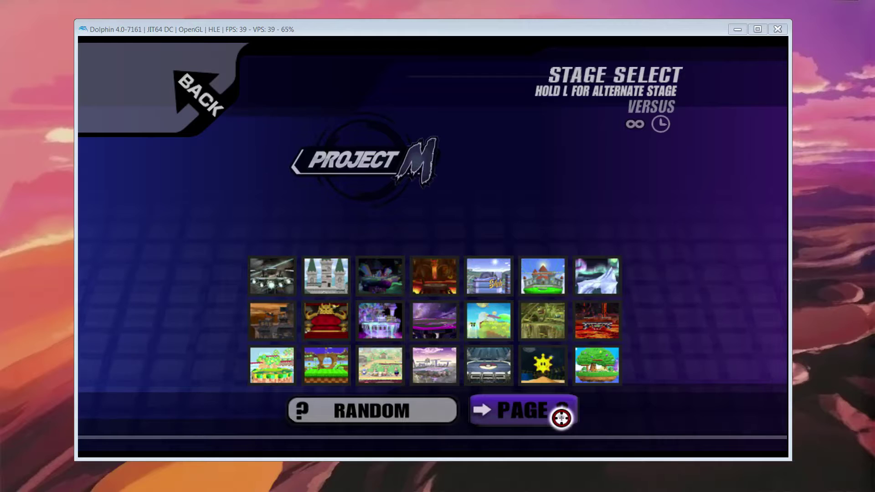
left_click(777, 29)
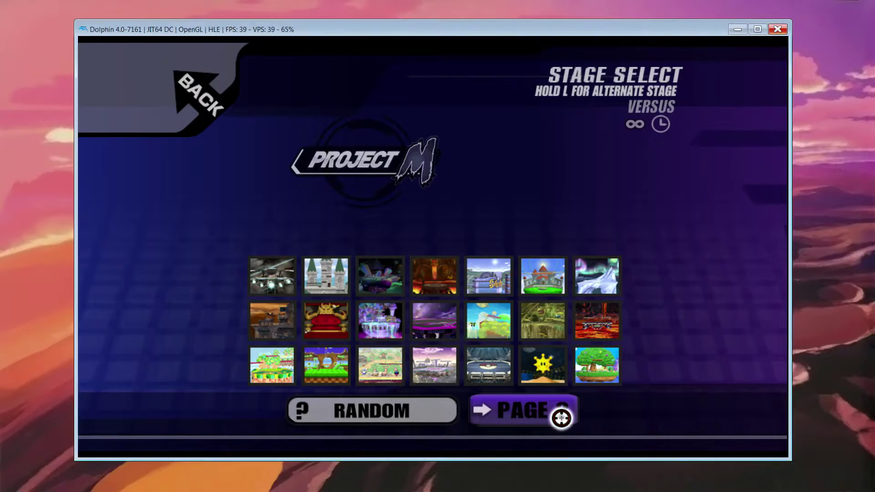
left_click(631, 46)
Step: Select the PM Custom Stagelist Creator Alpha.zip archive and bring up its extraction options
left_click(340, 233)
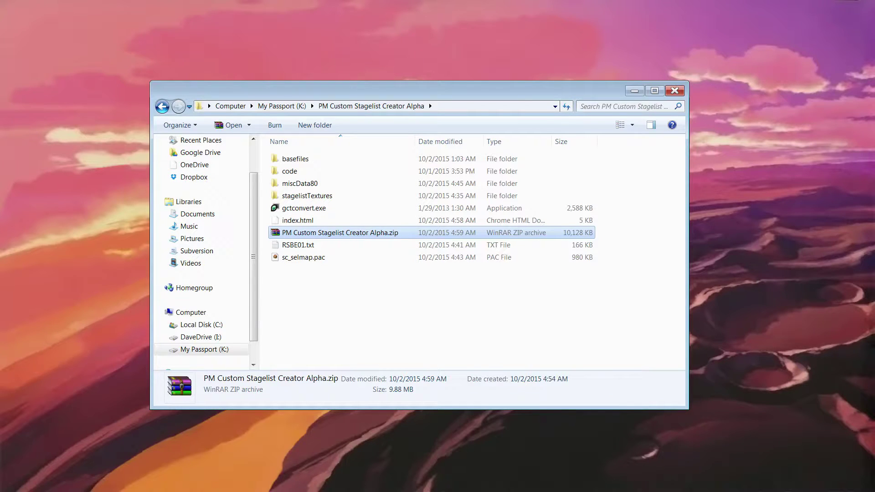
left_click(379, 298)
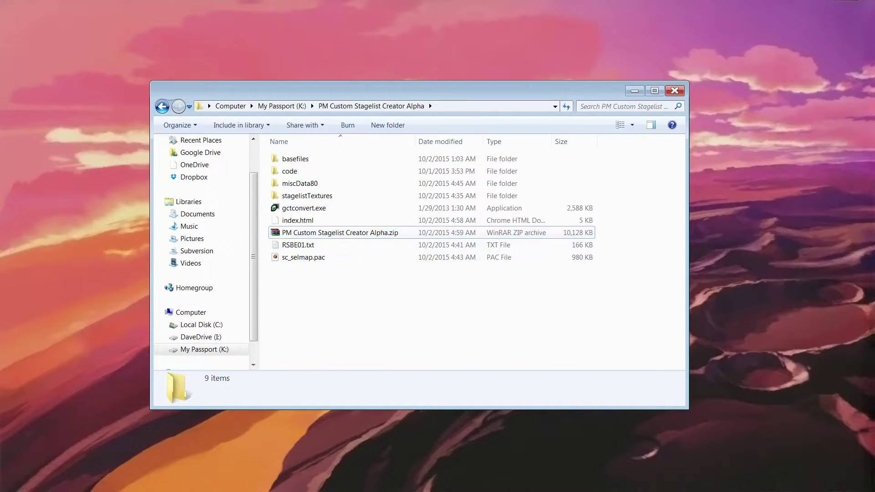
left_click(340, 233)
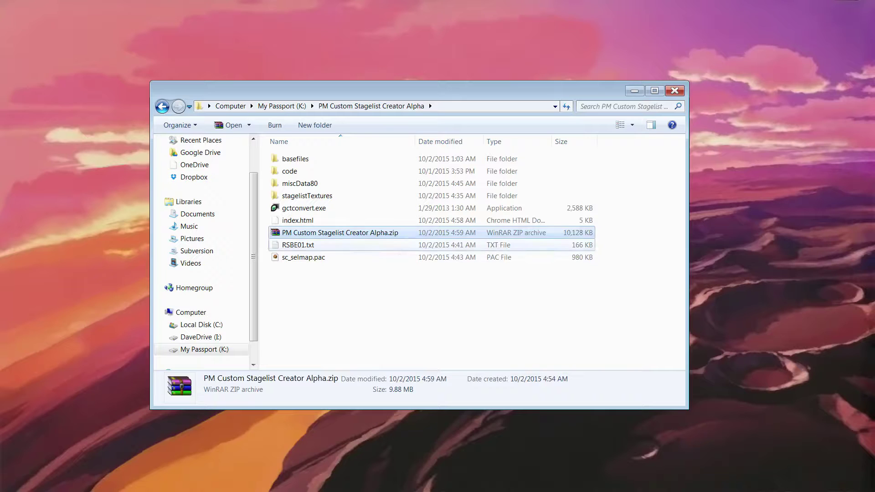
left_click(340, 245)
key("Up")
key("Up")
key("Up")
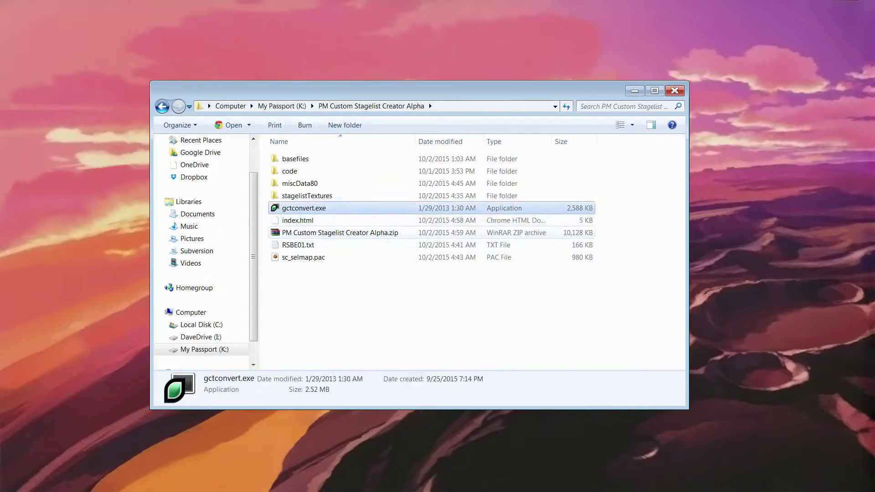
key("Down")
key("Down")
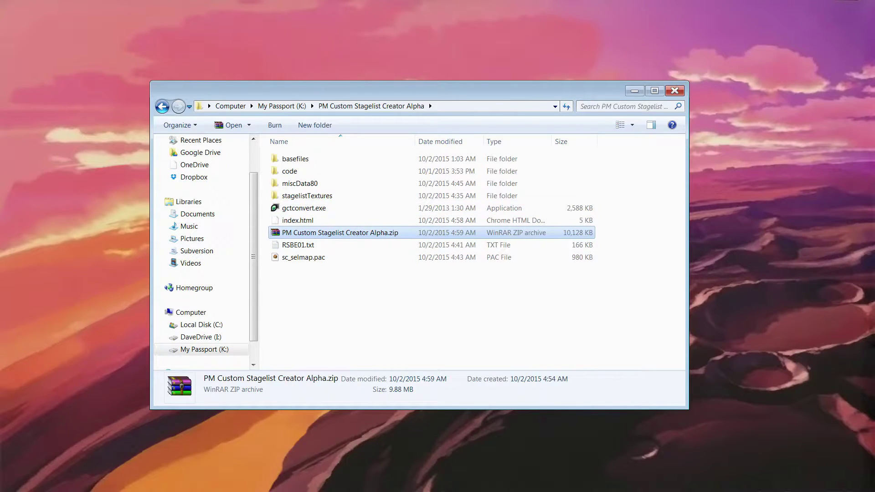
key("Menu")
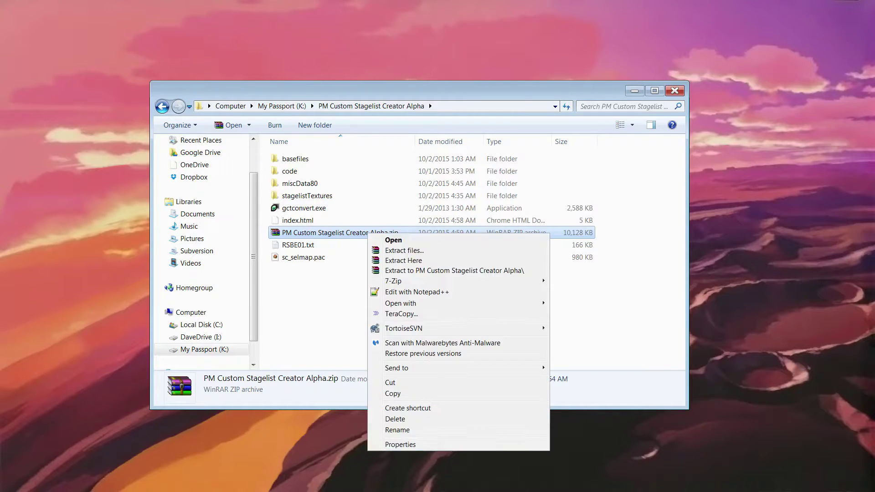
key("Down")
key("Down")
key("Down")
key("Return")
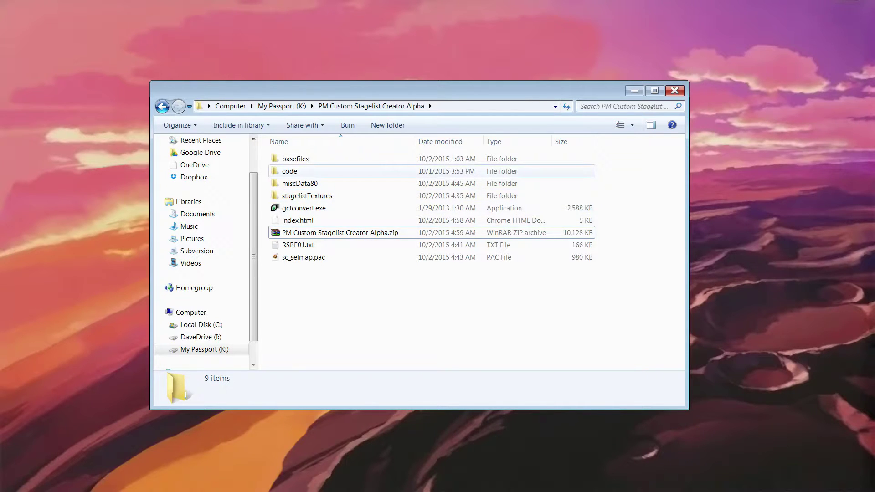
Step: Open index.html from the PM Custom Stagelist Creator Alpha folder in the browser
left_click(307, 196)
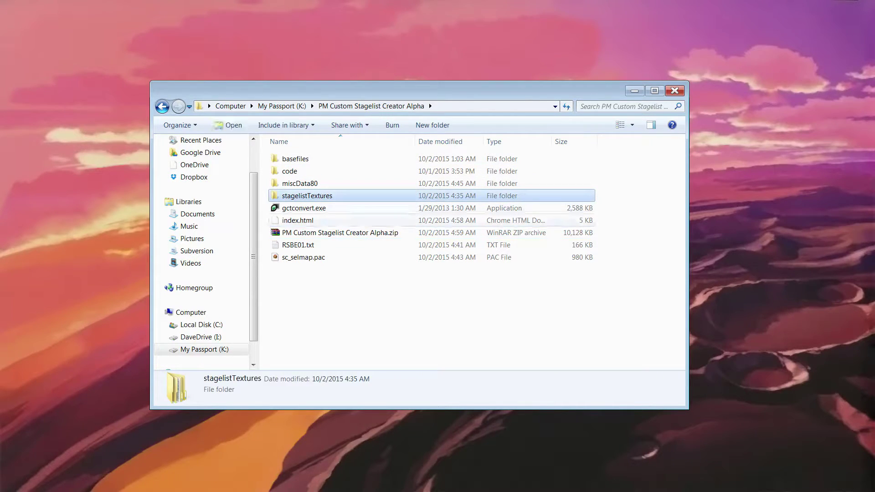
left_click(298, 245)
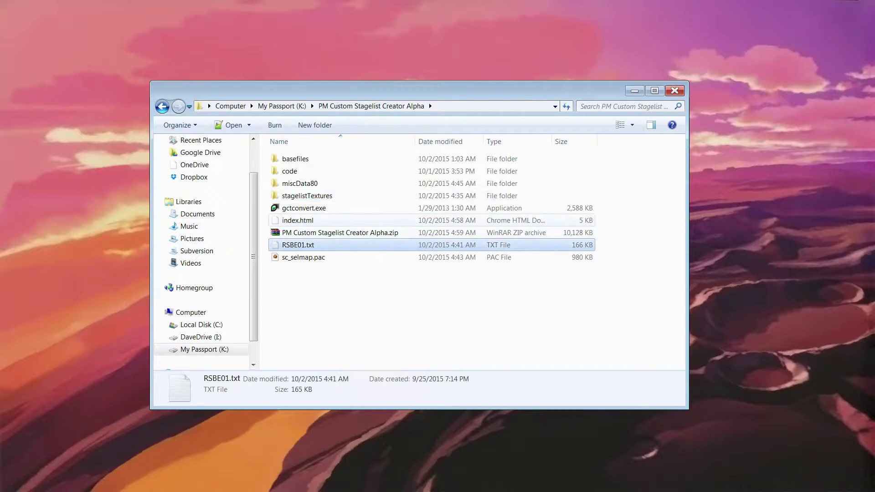
left_click(298, 221)
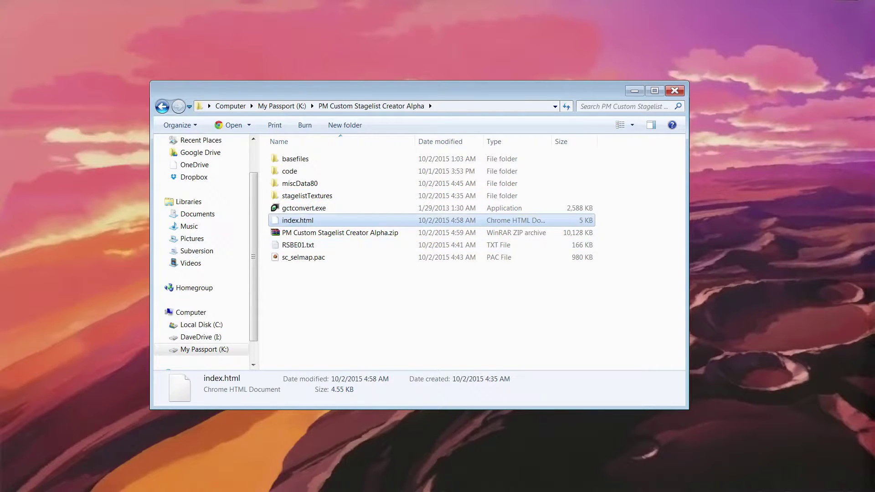
double_click(298, 221)
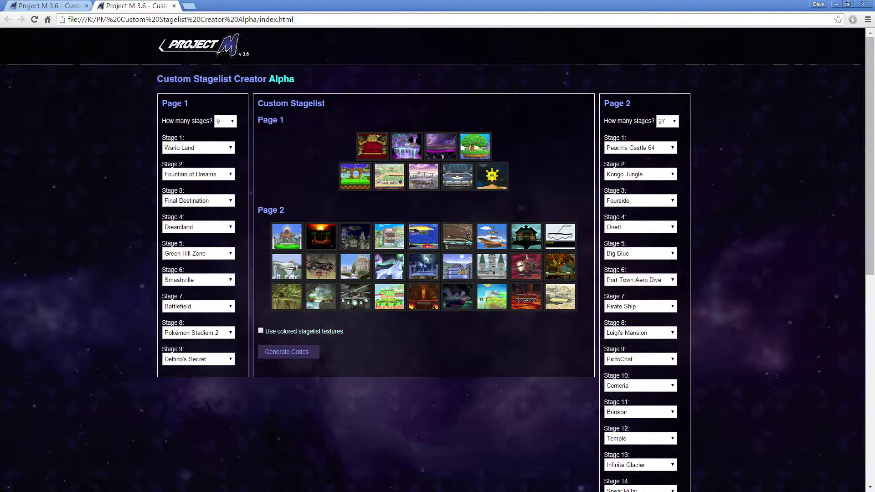
Step: Raise the number of stages on Page 1 to 10 and then 11
left_click_drag(277, 121, 220, 121)
left_click(245, 122)
left_click(225, 121)
left_click(223, 139)
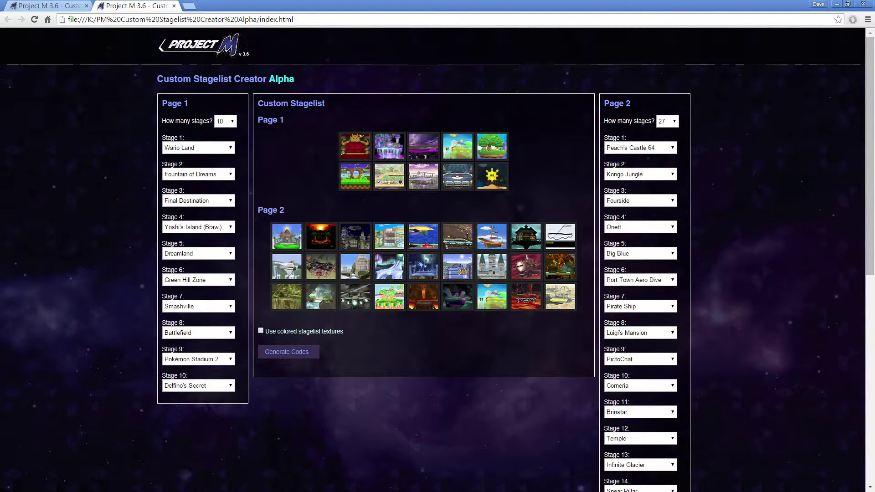
left_click(225, 121)
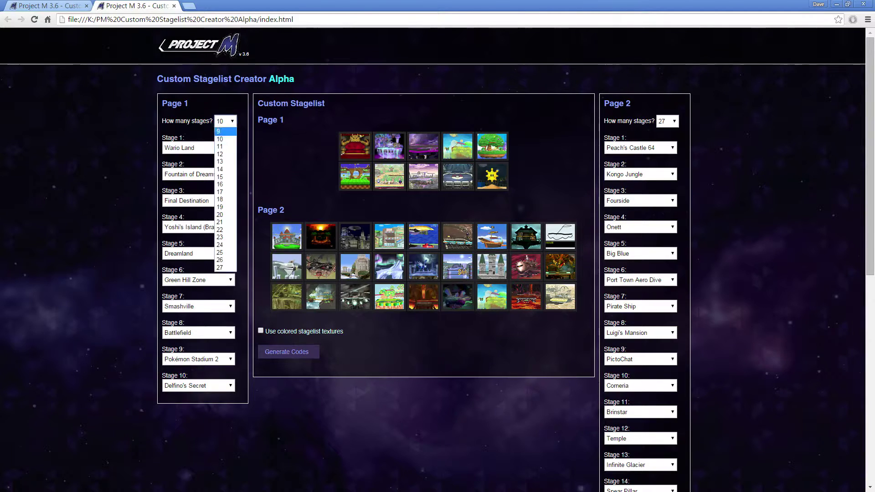
left_click(222, 146)
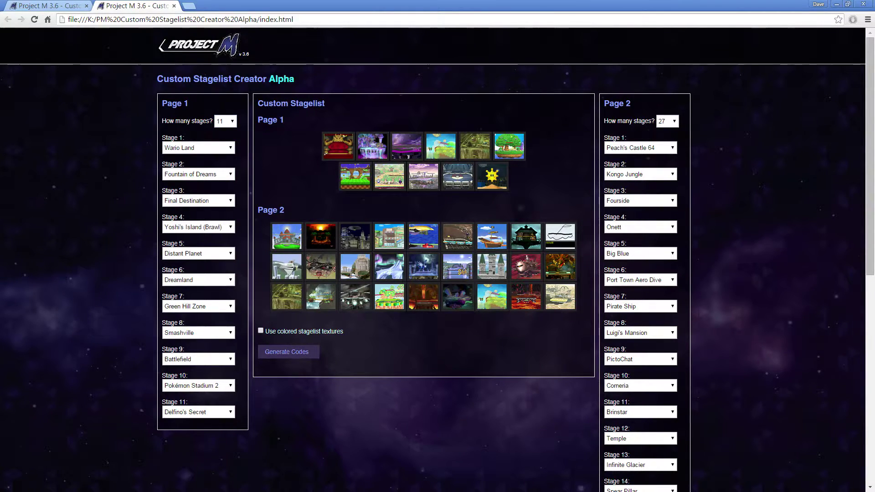
Step: Set Page 1 to 14 stages and choose Luigi's Mansion for its Stage 1
left_click(225, 121)
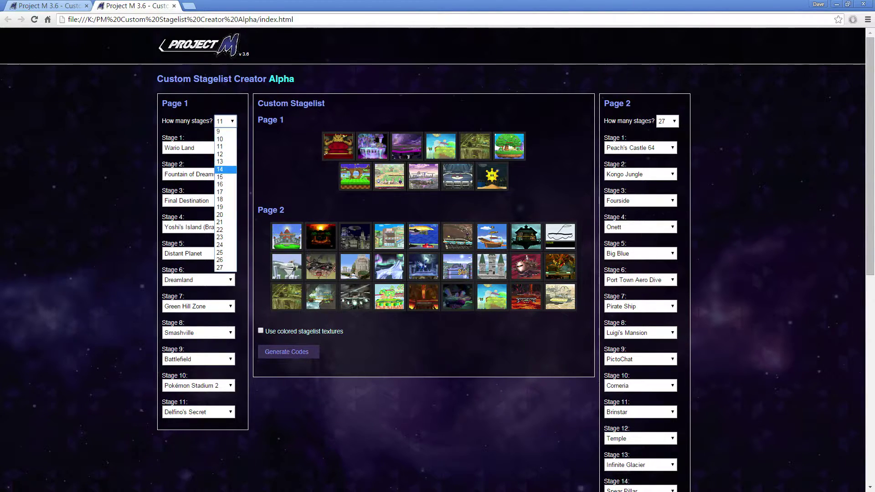
left_click(223, 169)
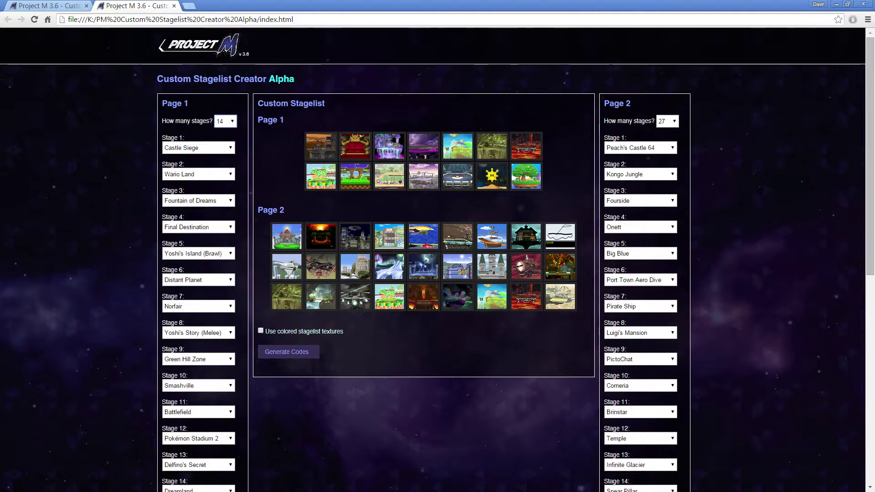
left_click(199, 148)
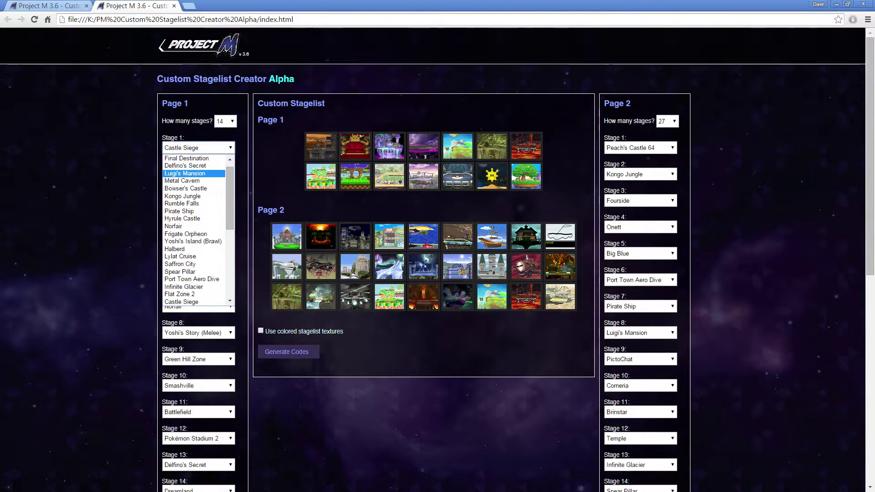
left_click(185, 174)
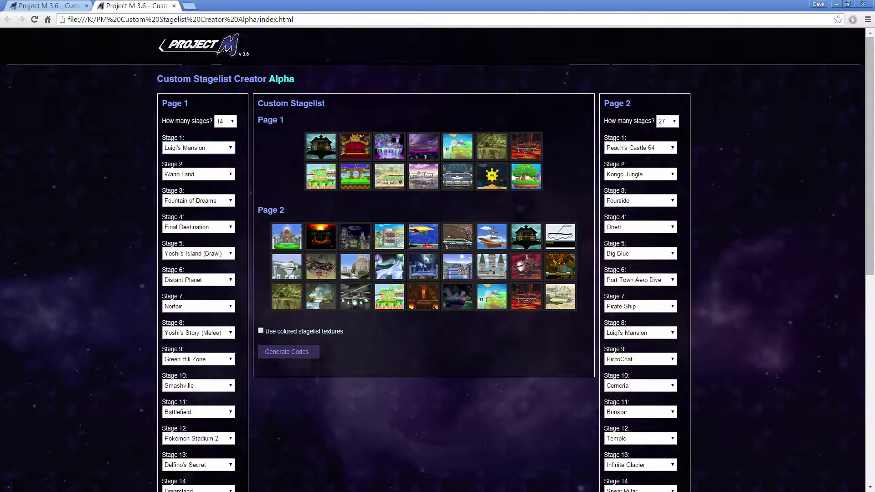
Step: Reduce Page 1 to 13 stages and return it to 14
left_click(225, 121)
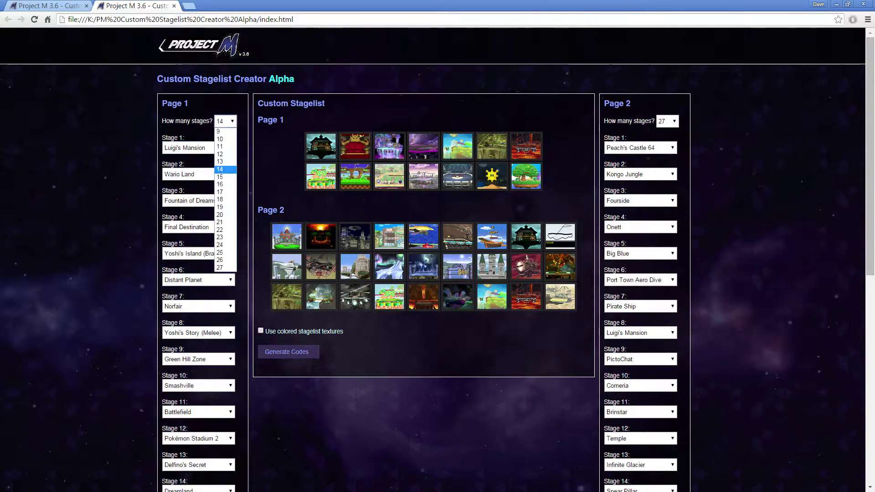
left_click(225, 162)
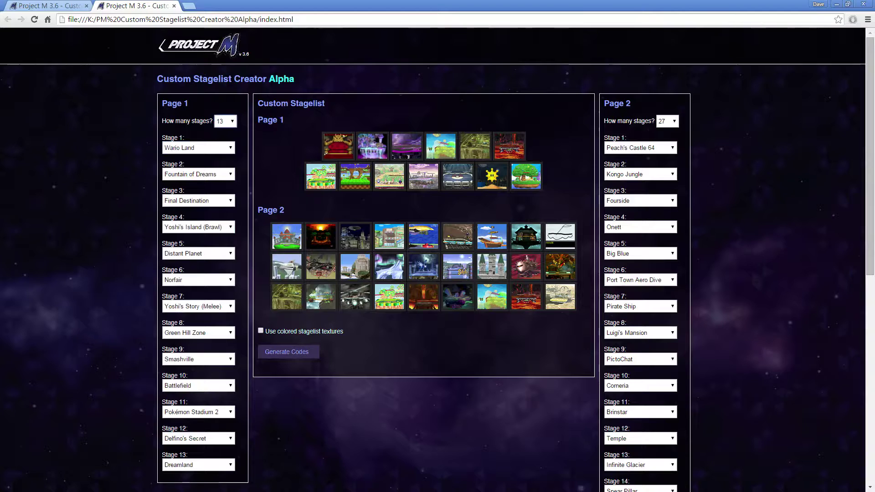
left_click(225, 120)
left_click(225, 169)
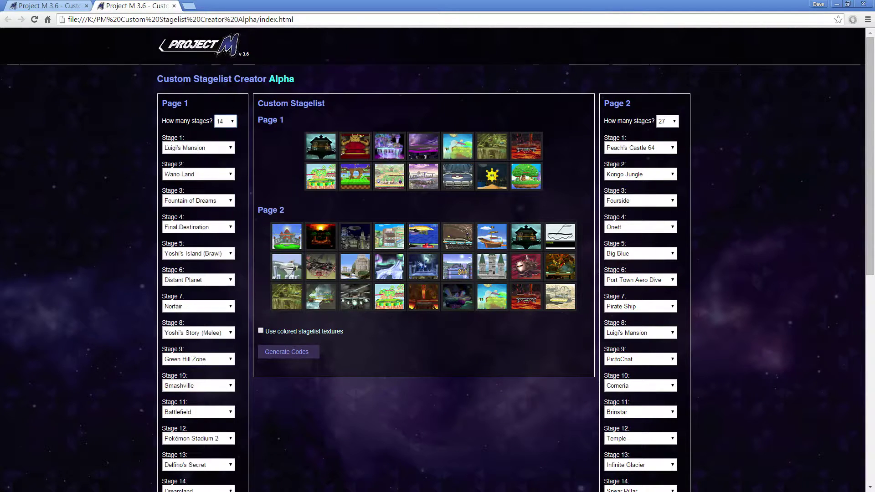
Step: Change Stage 1 of Page 1 to Bowser's Castle and reduce the page to 9 stages
left_click(199, 147)
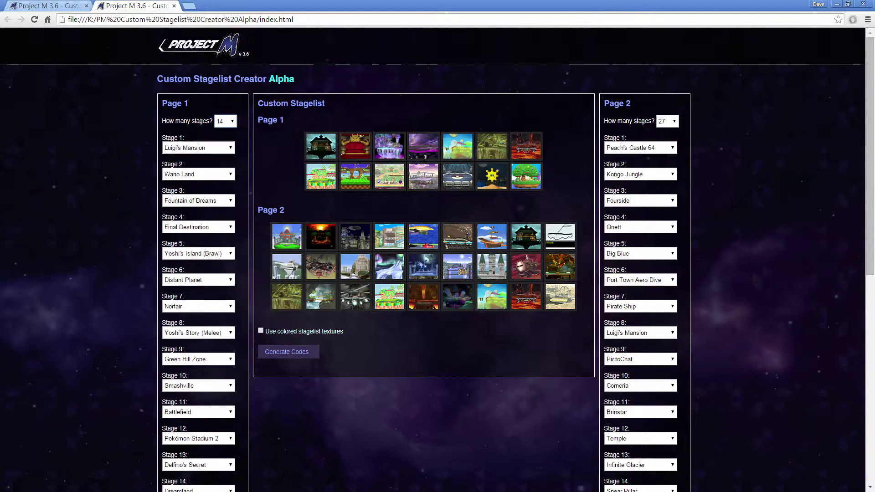
left_click(199, 172)
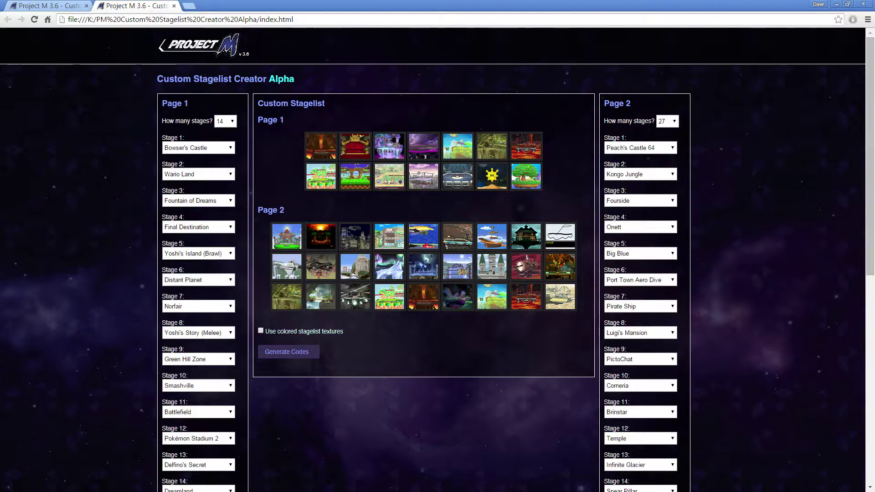
left_click(225, 121)
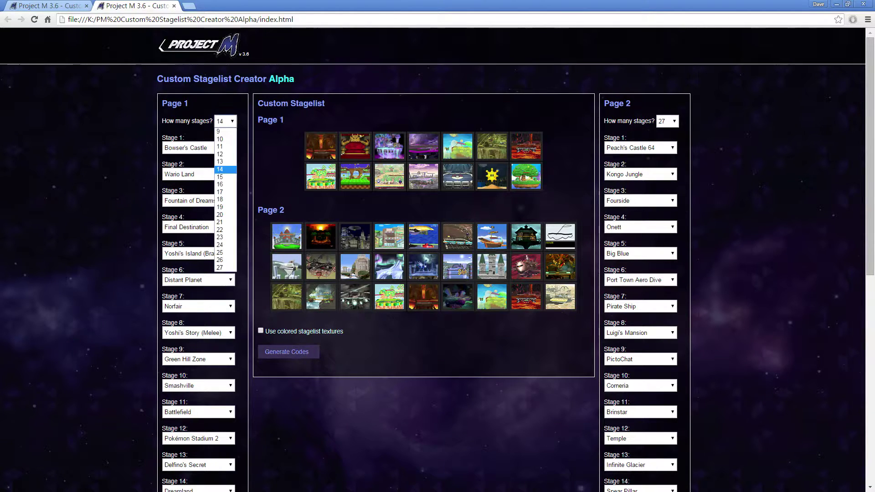
left_click(225, 132)
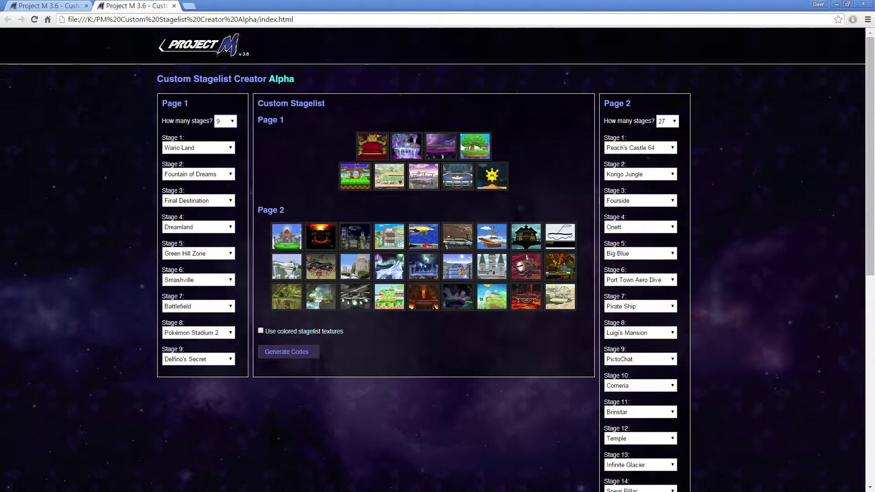
Step: Assign Norfair to Stage 4 of Page 1
left_click(296, 157)
left_click(199, 227)
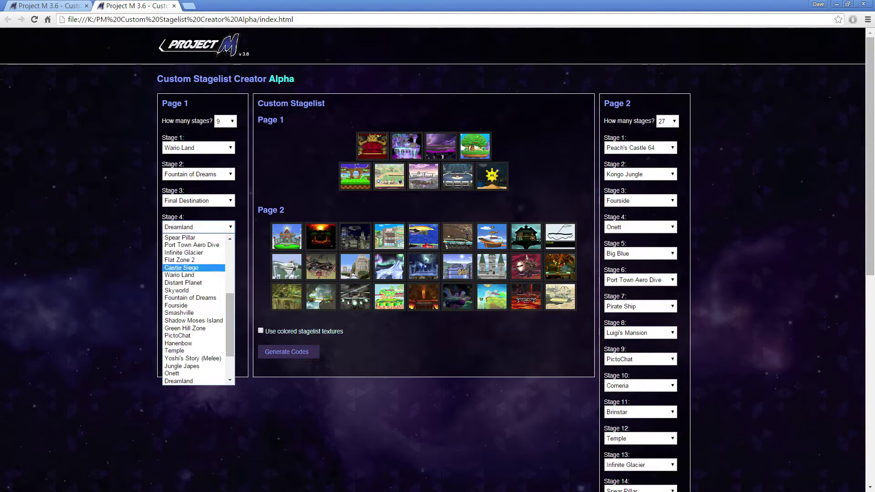
key("Escape")
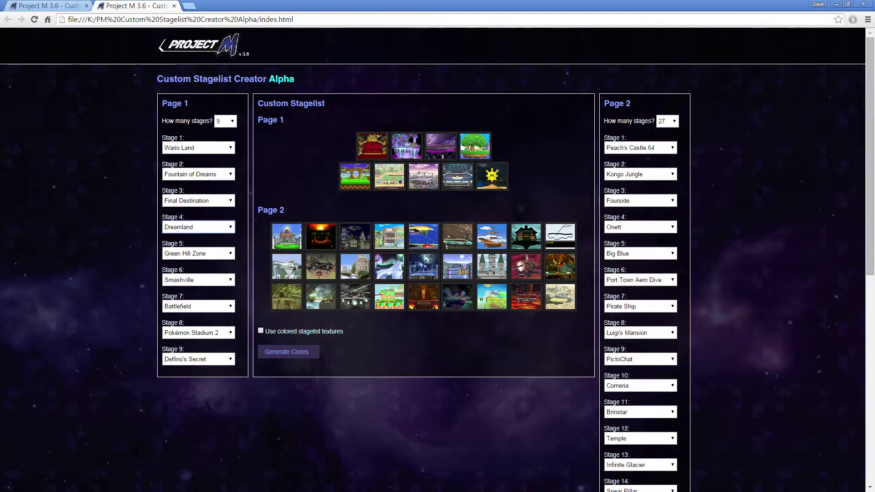
key("n")
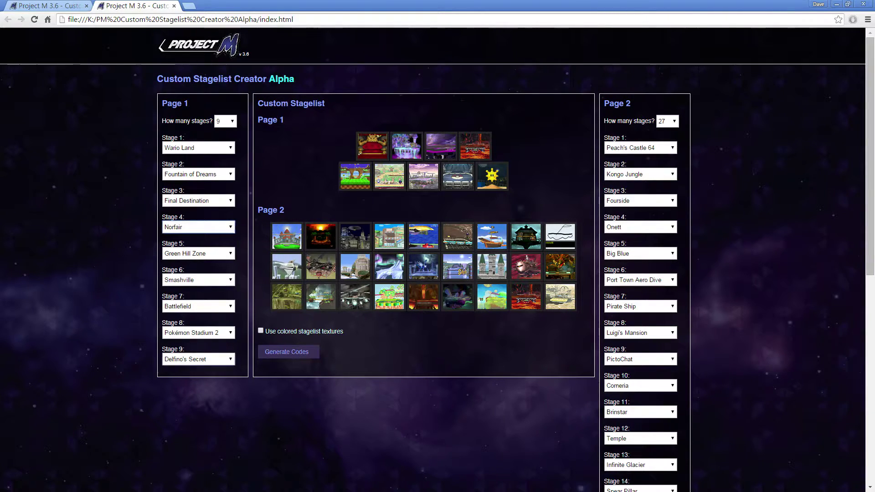
Step: Assign Dreamland to Stage 9 of Page 1
left_click(199, 359)
left_click(199, 359)
key("Down")
key("Down")
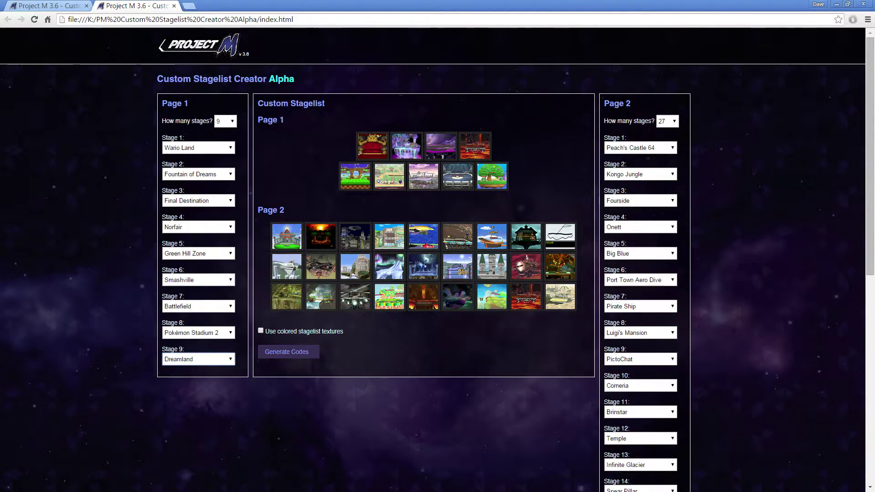
scroll(438, 246, "down", 6)
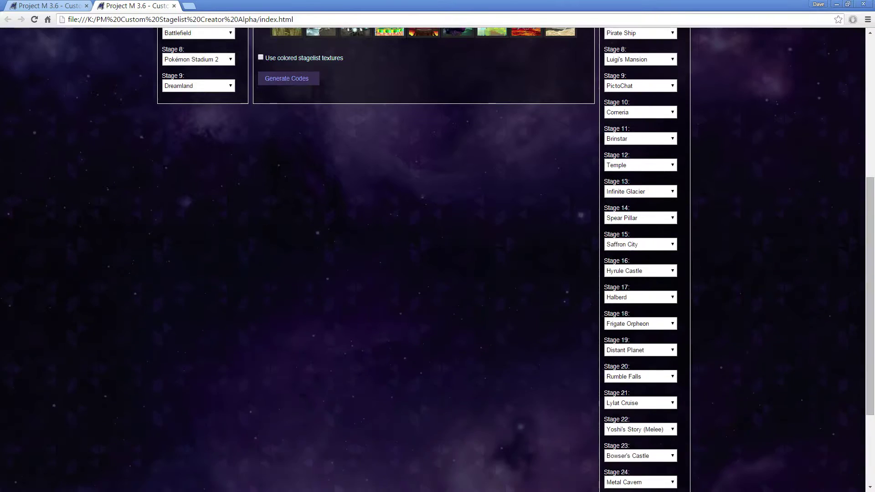
scroll(437, 246, "up", 6)
scroll(438, 246, "down", 6)
scroll(437, 246, "up", 6)
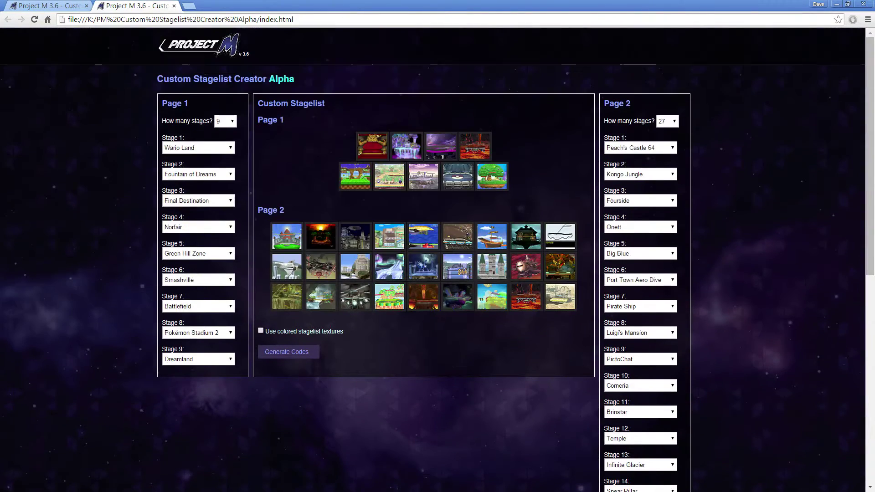
Step: Keep Page 2 at 27 stages and replace Norfair in its Stage 26 with the stage whose name starts with "De"
left_click(668, 121)
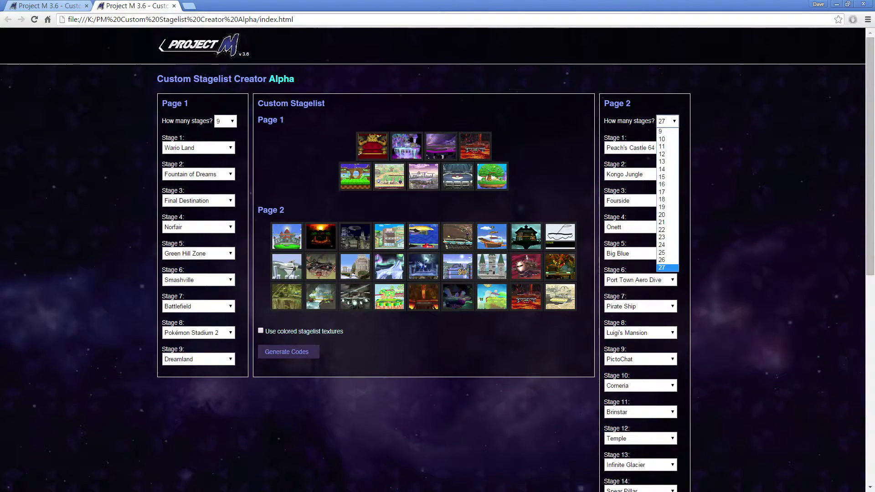
key("Return")
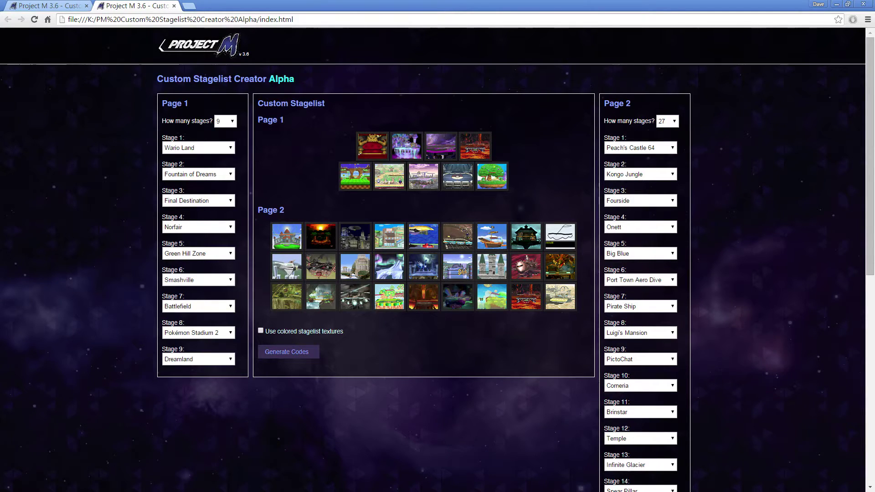
scroll(438, 260, "down", 9)
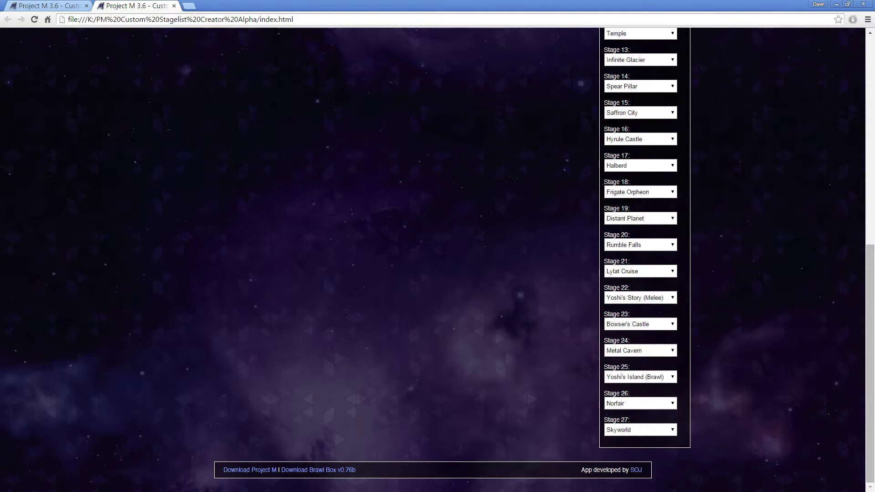
left_click(640, 403)
left_click(640, 403)
type("de")
left_click(729, 392)
scroll(432, 260, "up", 9)
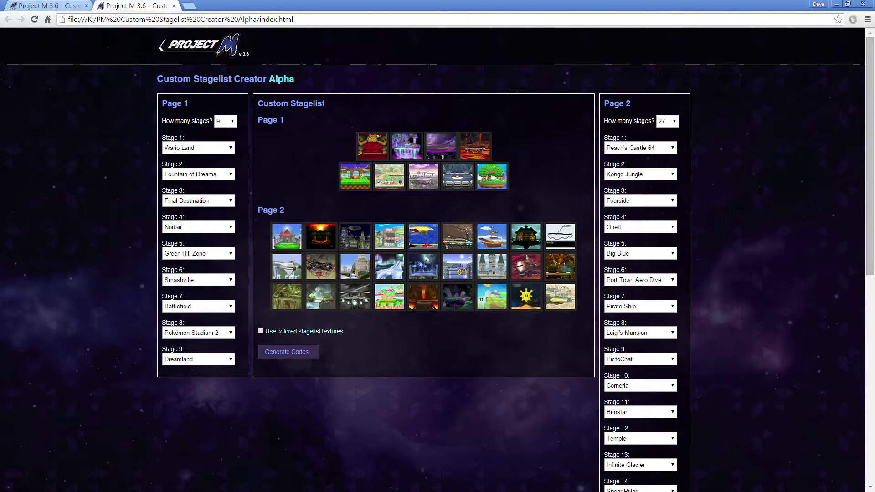
Step: Generate the codes with colored stagelist textures enabled and save stagelist Textures.bat in the PM Custom Stagelist Creator Alpha folder
left_click(261, 331)
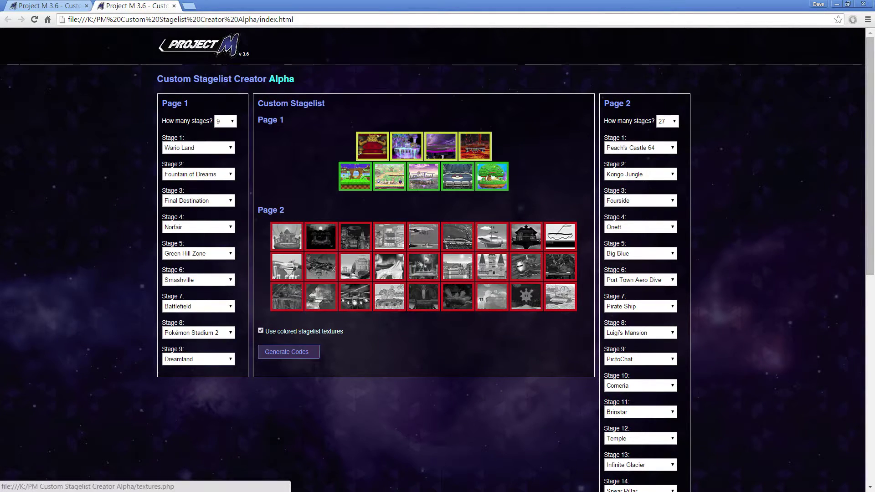
left_click(288, 352)
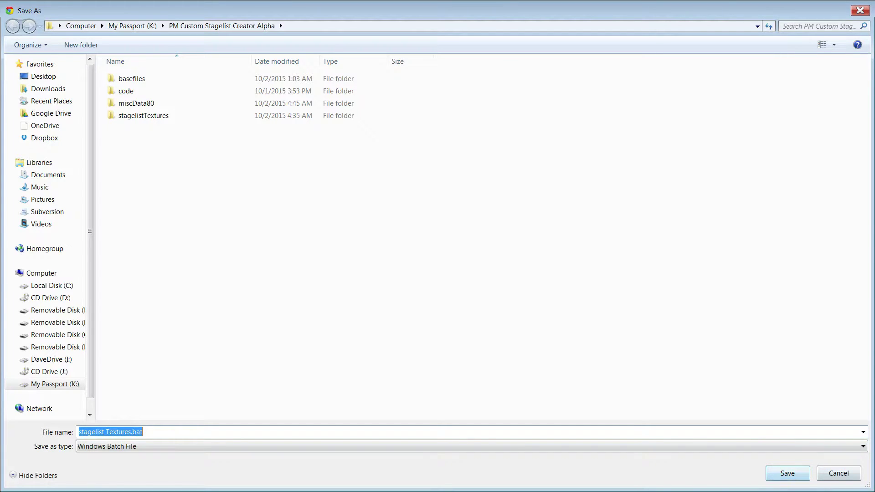
key("Return")
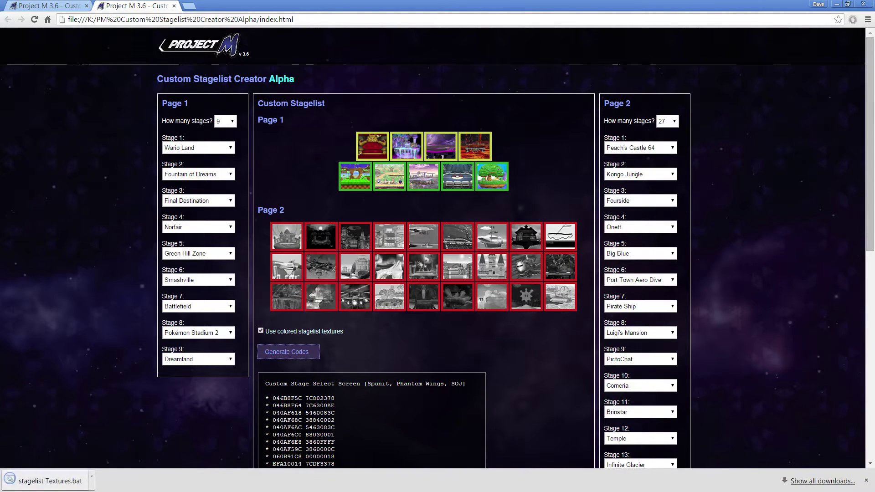
Step: Select the entire generated Custom Stage Select Screen code, including its heading
scroll(437, 246, "down", 4)
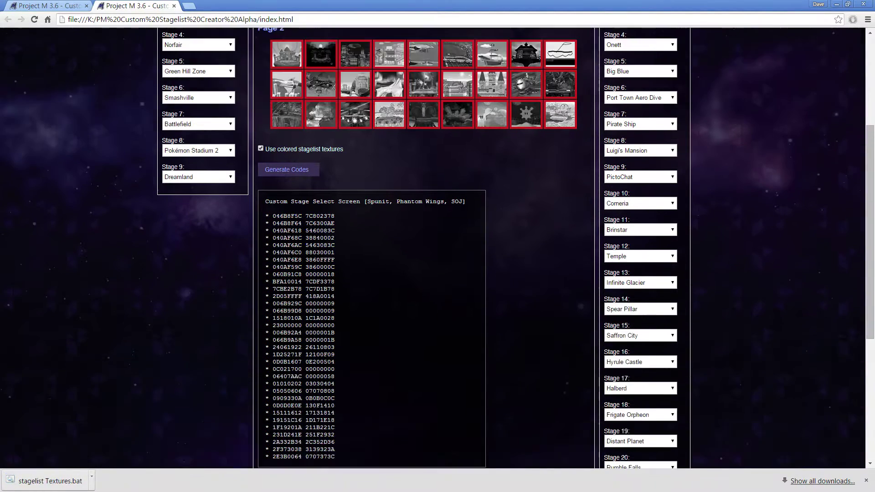
scroll(437, 246, "down", 1)
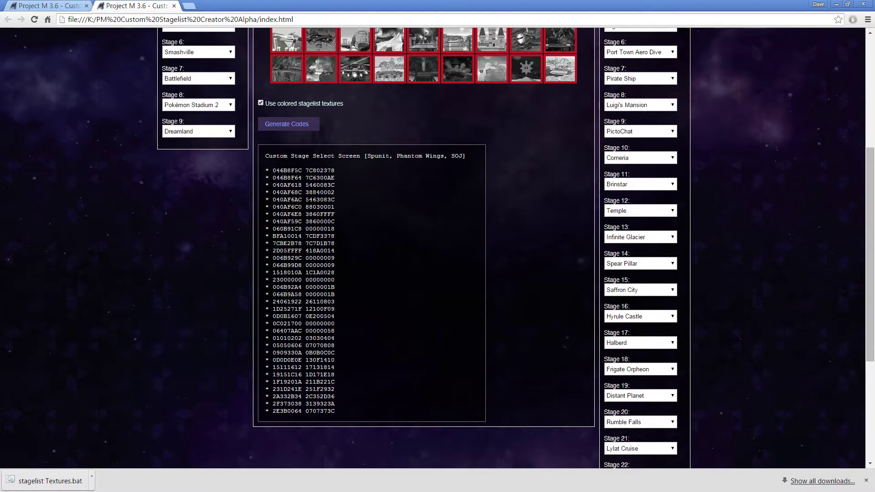
left_click_drag(335, 411, 266, 156)
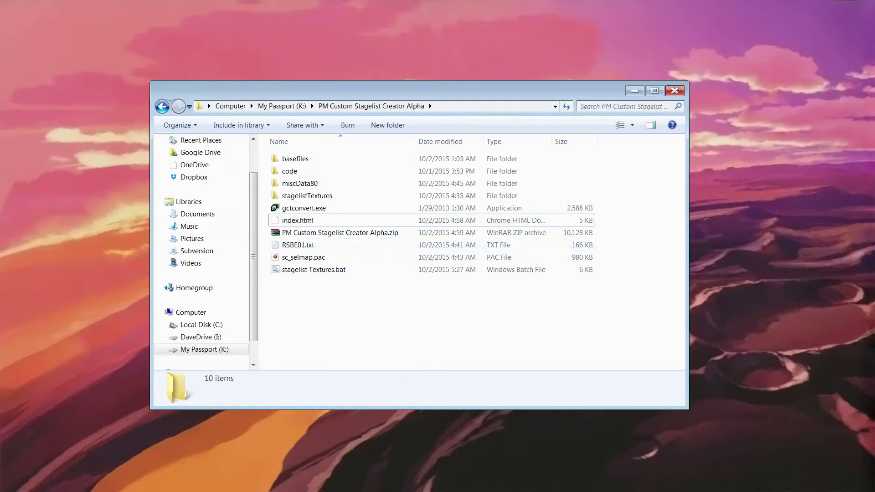
Step: Switch to the PM Custom Stagelist Creator Alpha folder and open RSBE01.txt in Notepad++
left_click(298, 245)
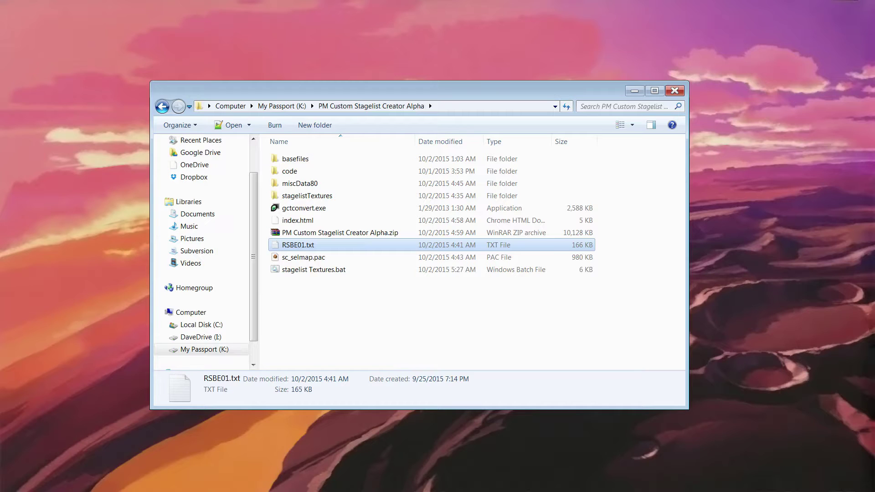
double_click(298, 245)
left_click(413, 134)
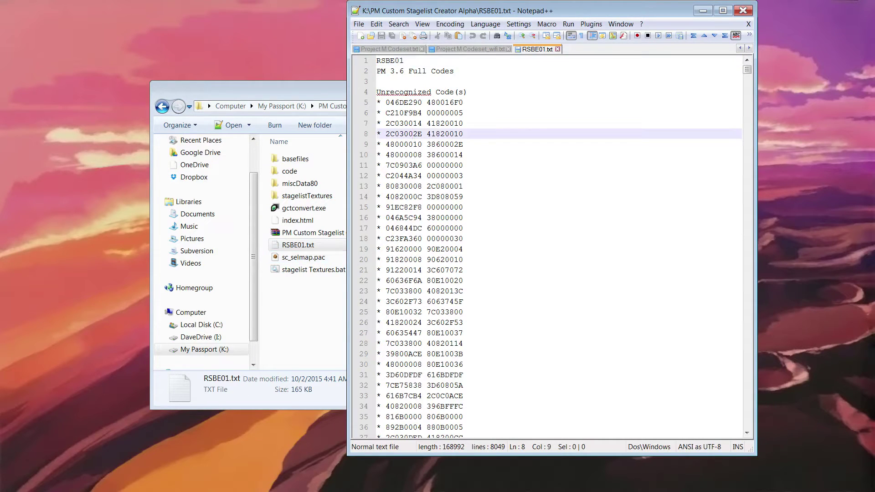
left_click(399, 72)
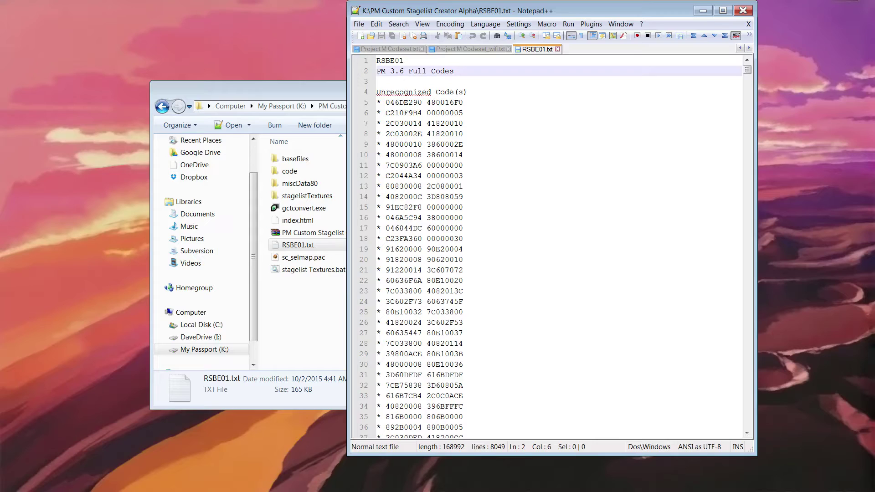
left_click(465, 144)
left_click(465, 113)
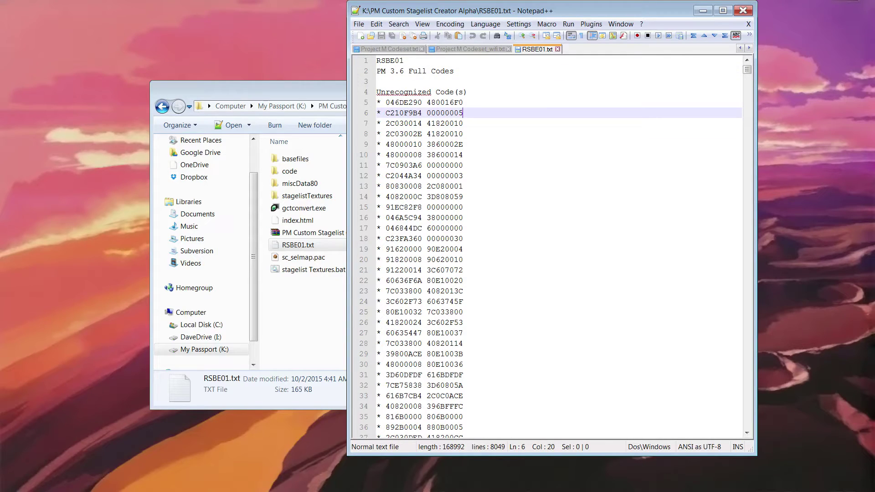
left_click(465, 134)
left_click(465, 103)
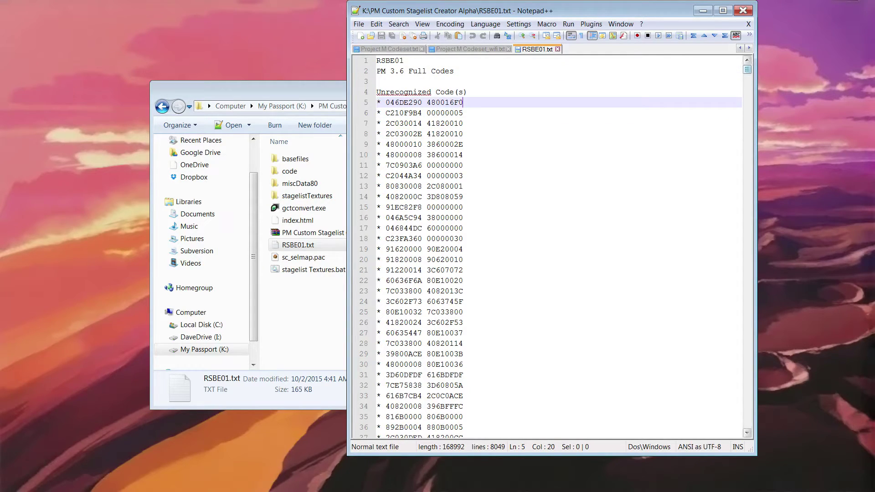
Step: Replace the Custom Stage Select Screen block at the end of RSBE01.txt with the copied stage list code
left_click_drag(746, 70, 747, 424)
left_click(468, 312)
scroll(469, 313, "up", 4)
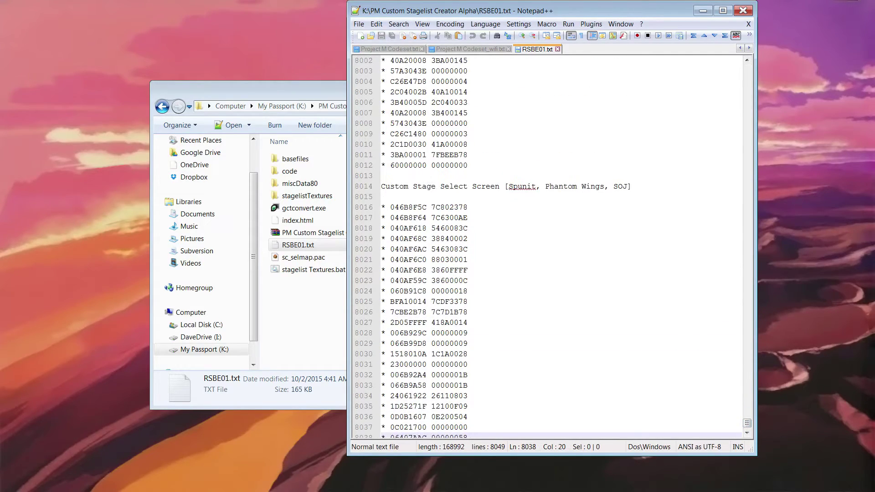
left_click(500, 187)
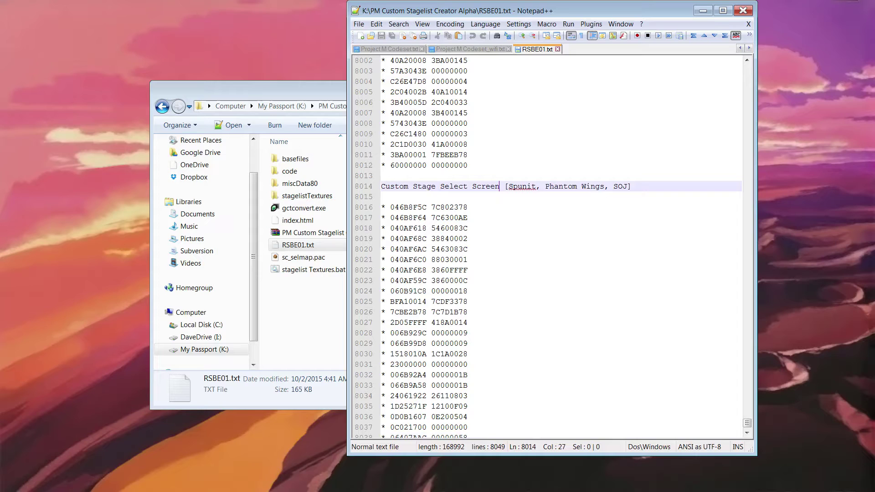
left_click_drag(381, 187, 476, 439)
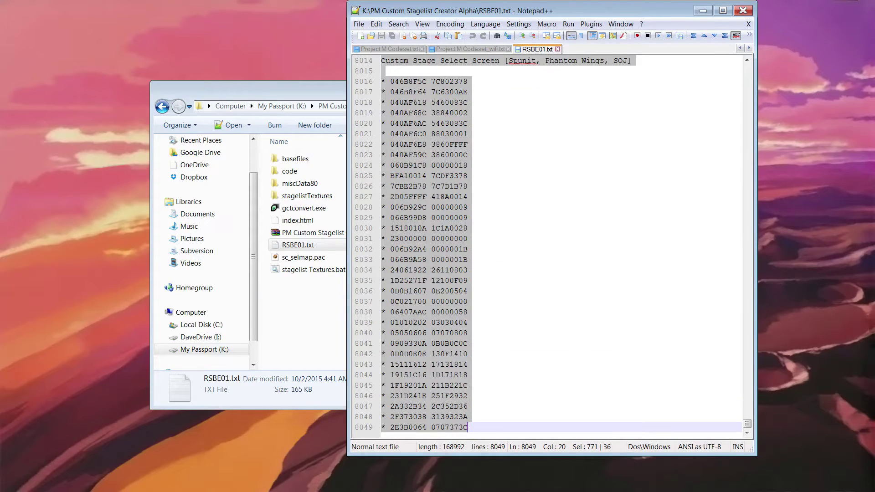
key("ctrl+x")
key("ctrl+v")
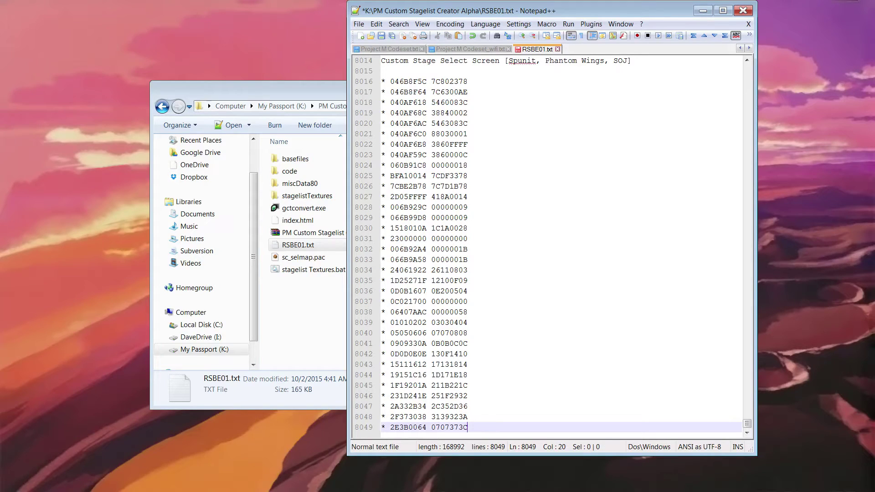
Step: Check the pasted Custom Stage Select Screen code, then save RSBE01.txt and close Notepad++
left_click(427, 81)
scroll(427, 81, "up", 4)
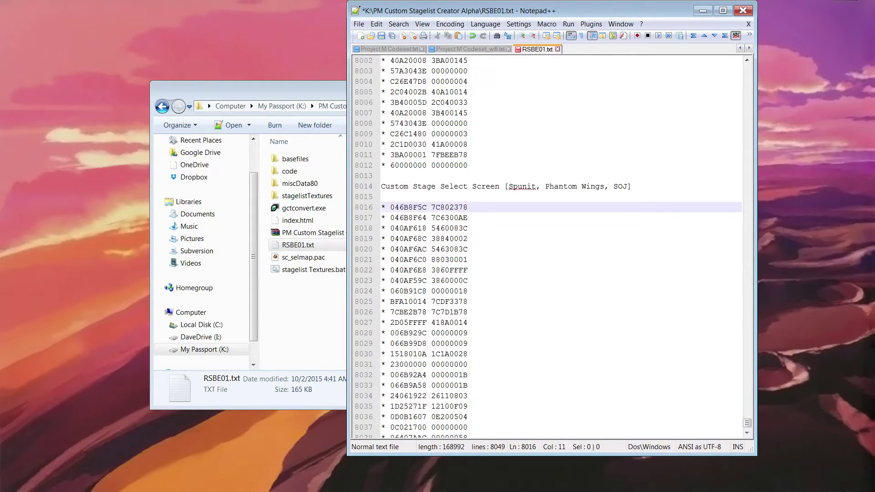
left_click(445, 187)
left_click(536, 187)
scroll(510, 219, "down", 4)
left_click(471, 270)
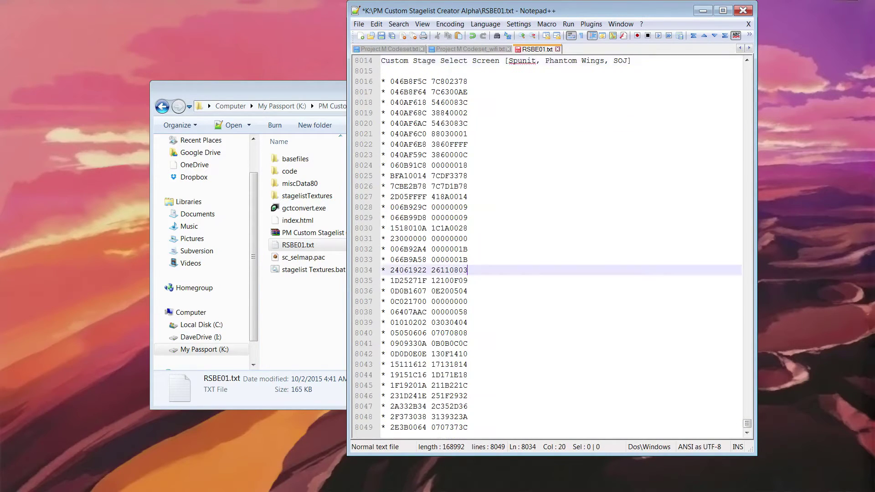
key("ctrl+s")
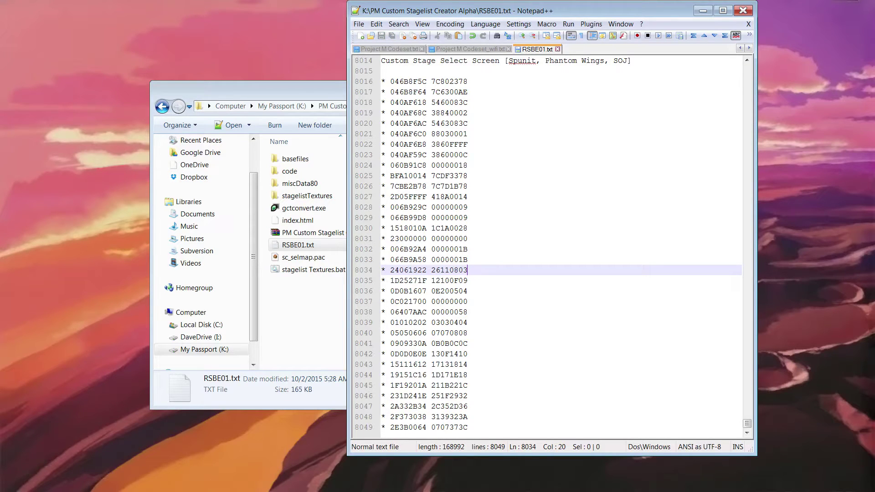
left_click(743, 10)
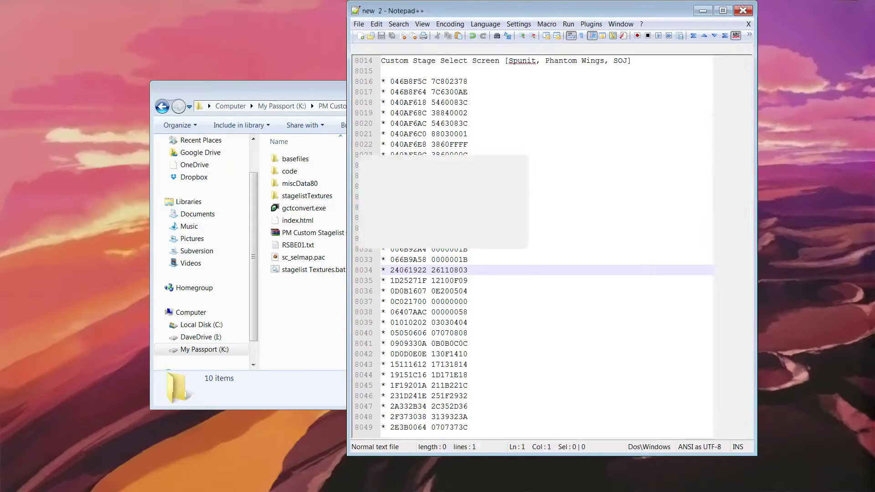
Step: Convert RSBE01.txt to RSBE01.gct with gctconvert.exe, and run stagelist Textures.bat from the same folder
left_click(299, 245)
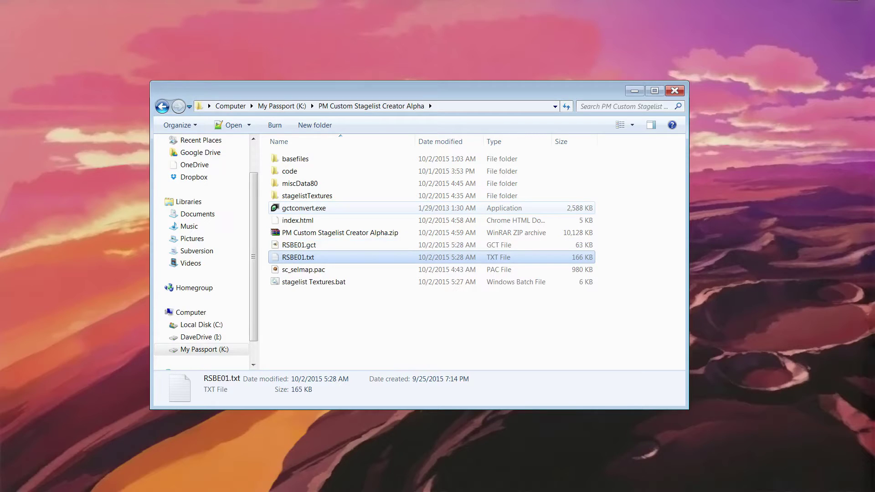
left_click(315, 245)
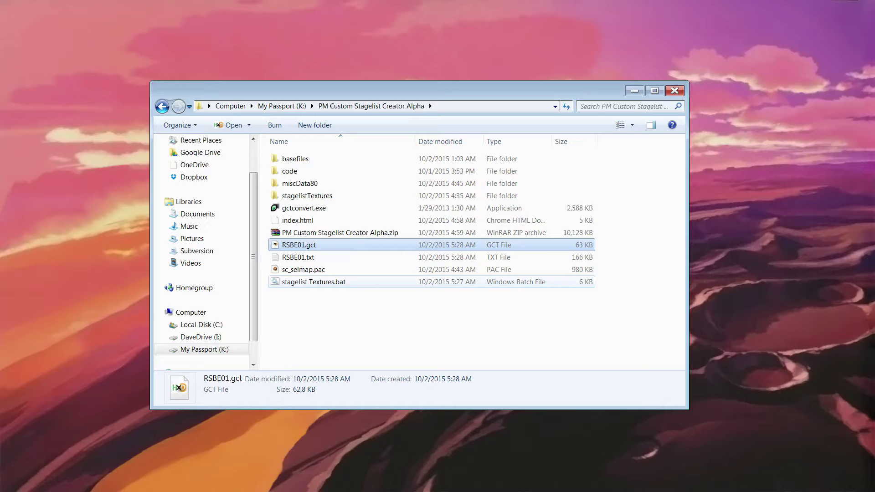
double_click(314, 281)
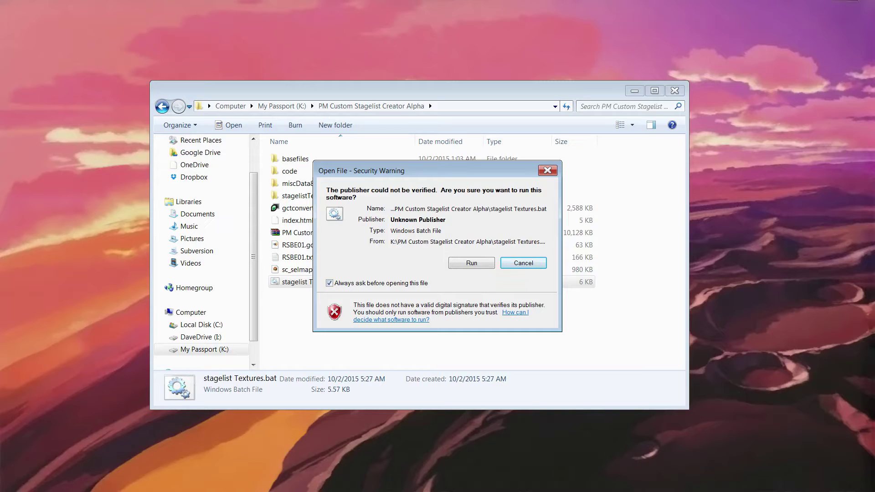
key("Return")
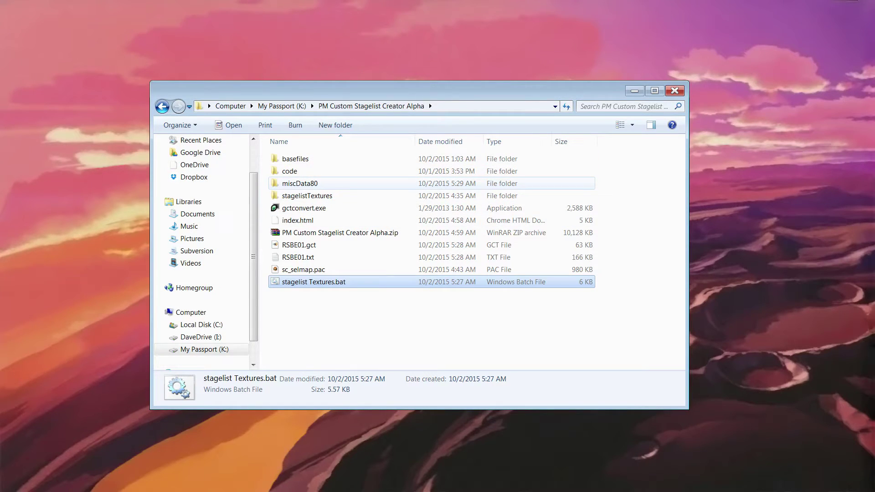
Step: Look through the miscData80 folder and examine the colored MenSelmapIcon stage textures
double_click(501, 187)
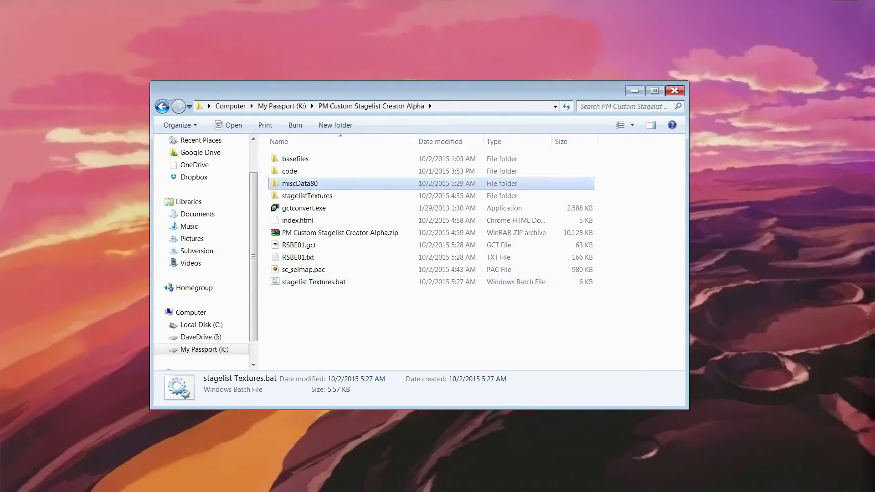
scroll(501, 189, "down", 20)
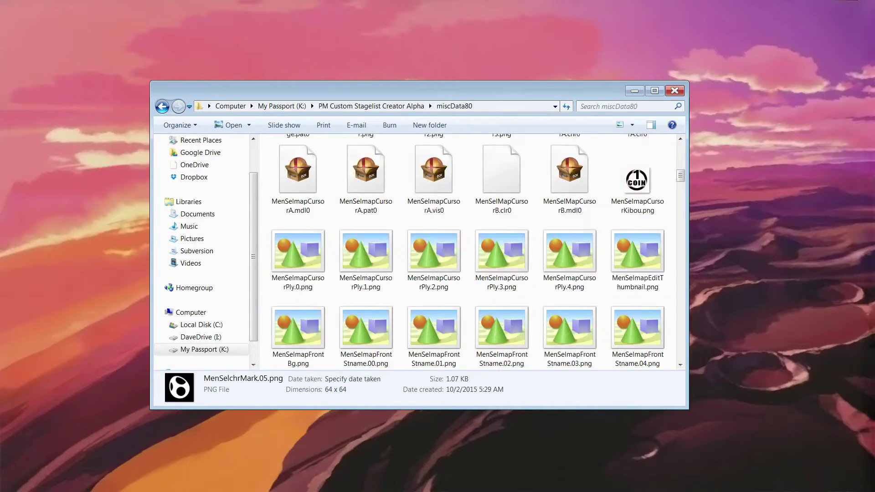
left_click(434, 180)
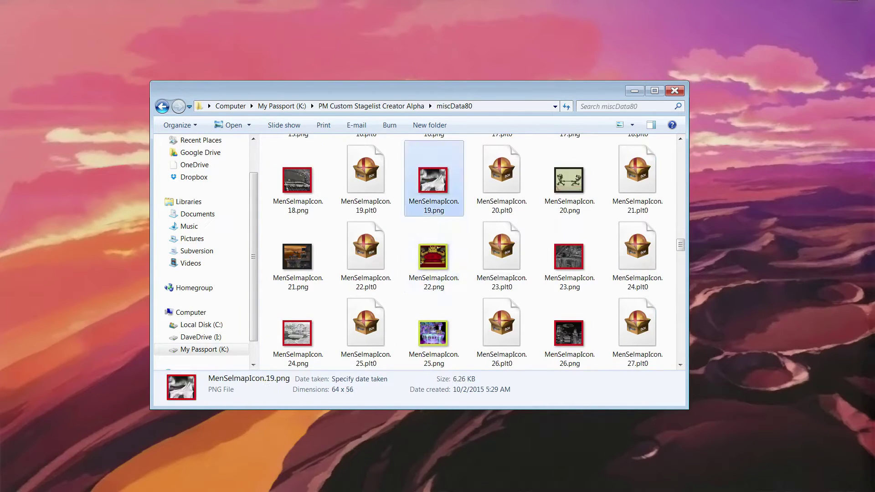
left_click(569, 180)
left_click(569, 256)
left_click(434, 257)
scroll(456, 256, "down", 4)
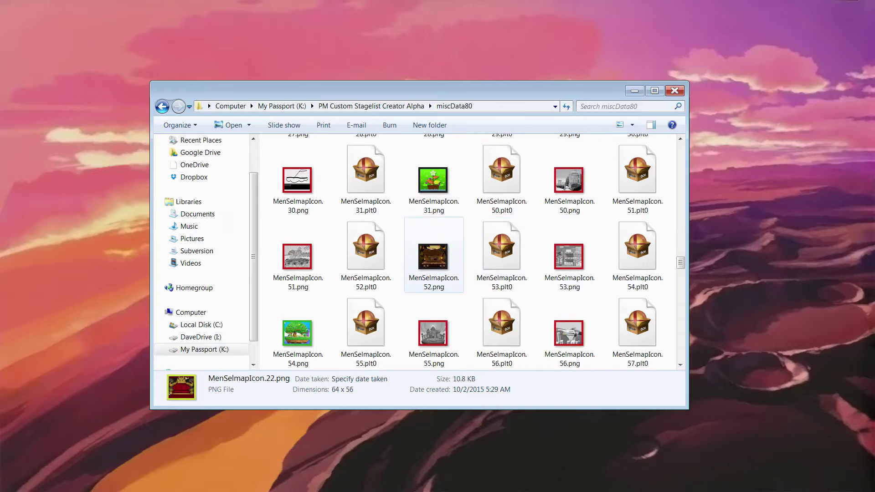
left_click(298, 256)
left_click(434, 333)
key("Up")
key("Up")
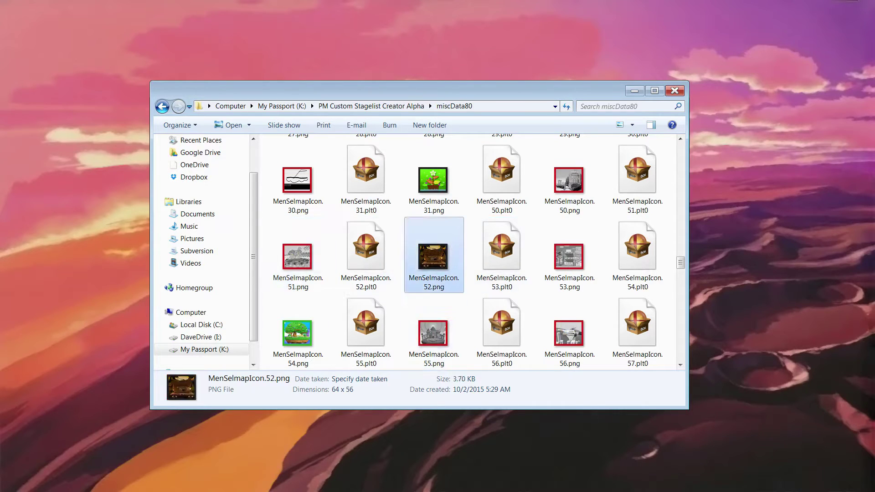
scroll(569, 255, "down", 10)
scroll(570, 255, "down", 5)
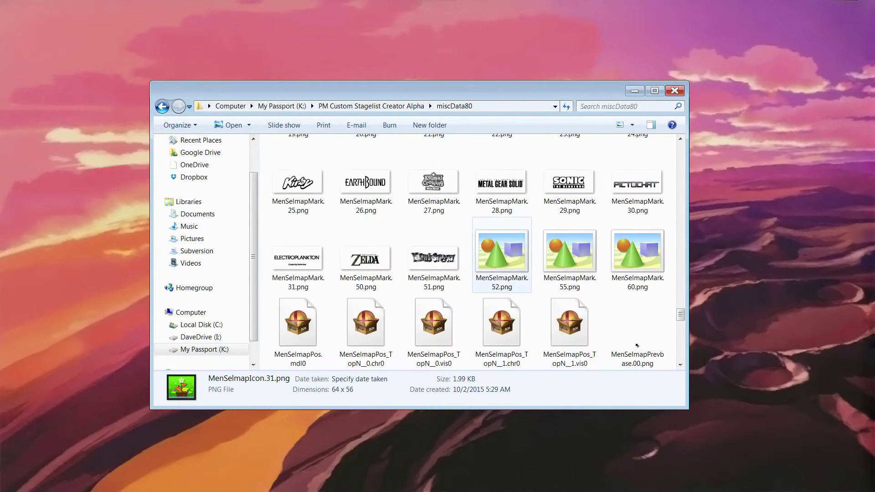
Step: Return to the PM Custom Stagelist Creator Alpha folder and open sc_selmap.pac in BrawlBox
left_click(371, 106)
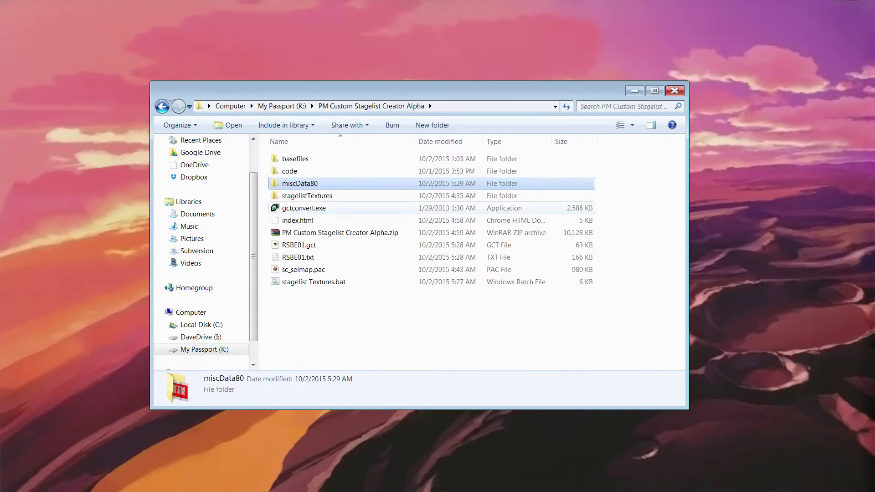
left_click(310, 270)
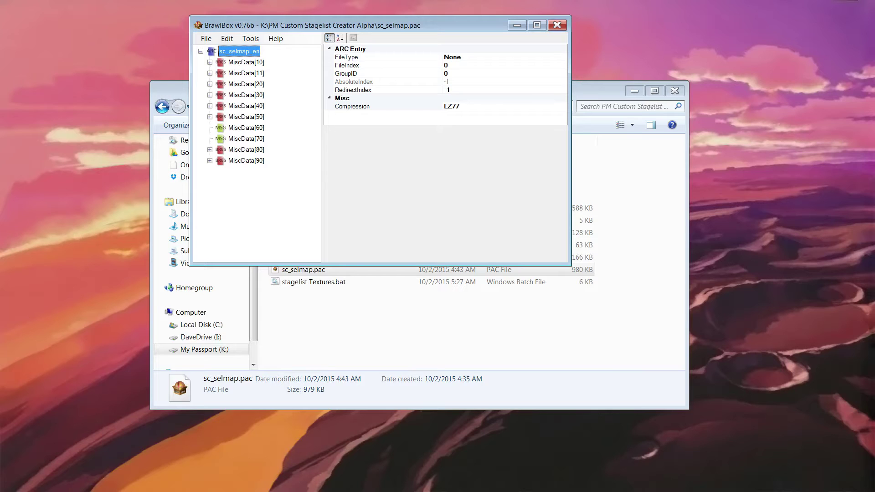
Step: Close BrawlBox, open index.html and check the page's BrawlBox.v0.76b.Hotfix.2.exe download, leaving the file unsaved
left_click(557, 25)
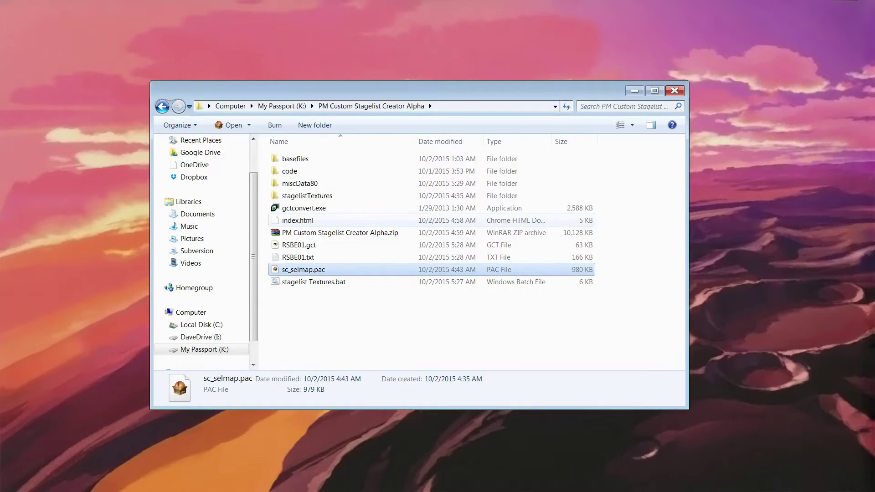
double_click(298, 220)
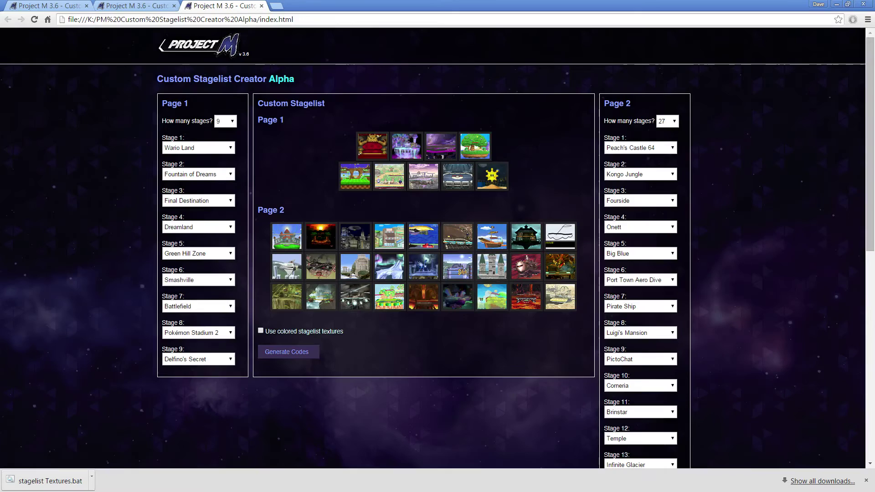
scroll(424, 248, "down", 3)
scroll(319, 446, "down", 6)
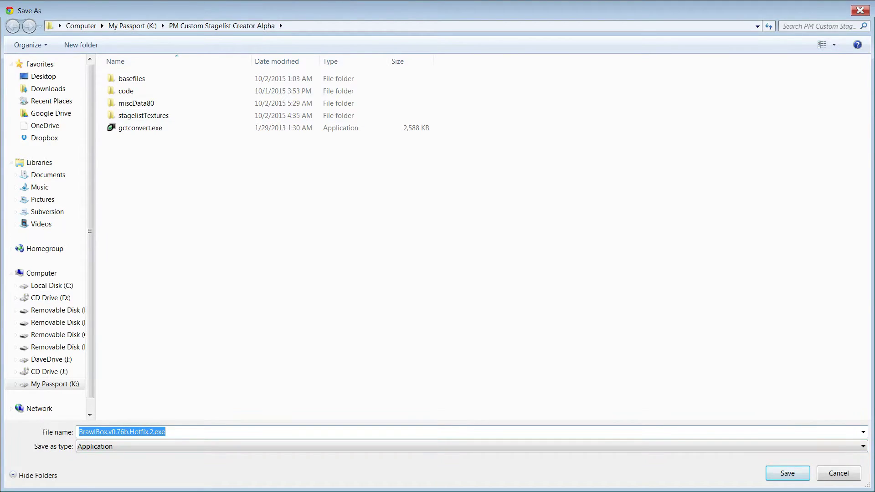
left_click(860, 10)
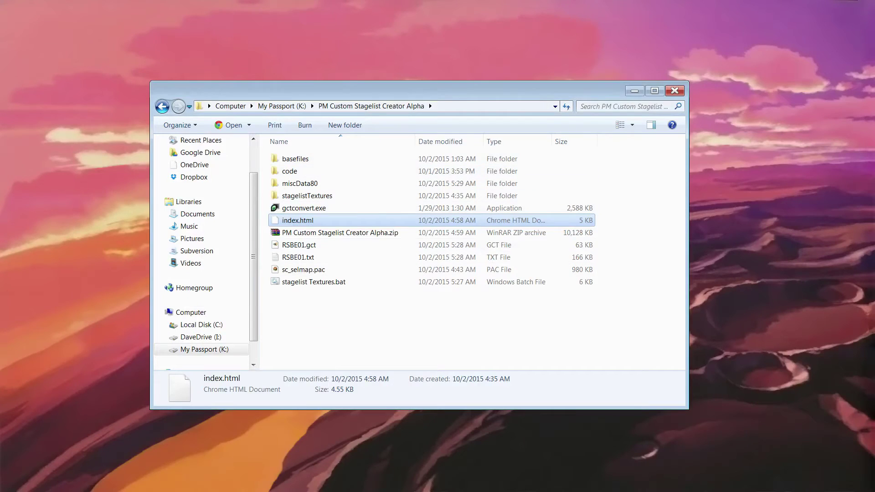
left_click(347, 319)
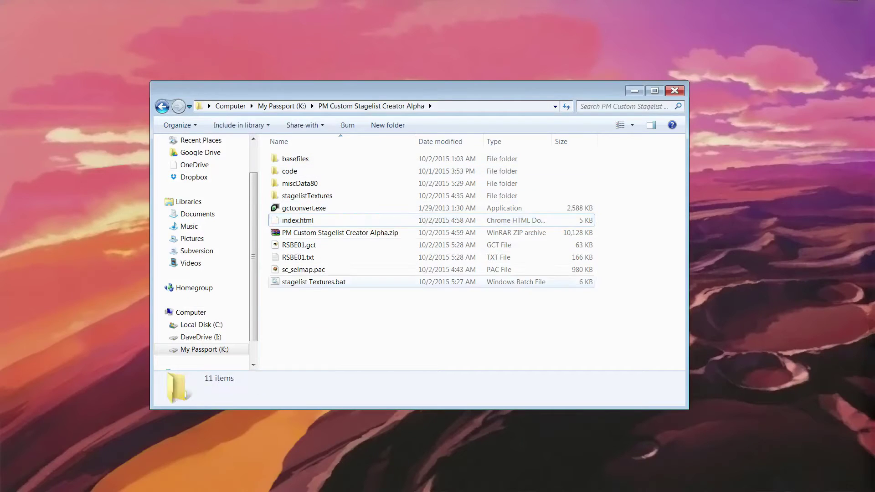
Step: Reopen sc_selmap.pac in BrawlBox, select its MiscData[80] entry and move the window clear of the folder listing
left_click(304, 269)
double_click(303, 270)
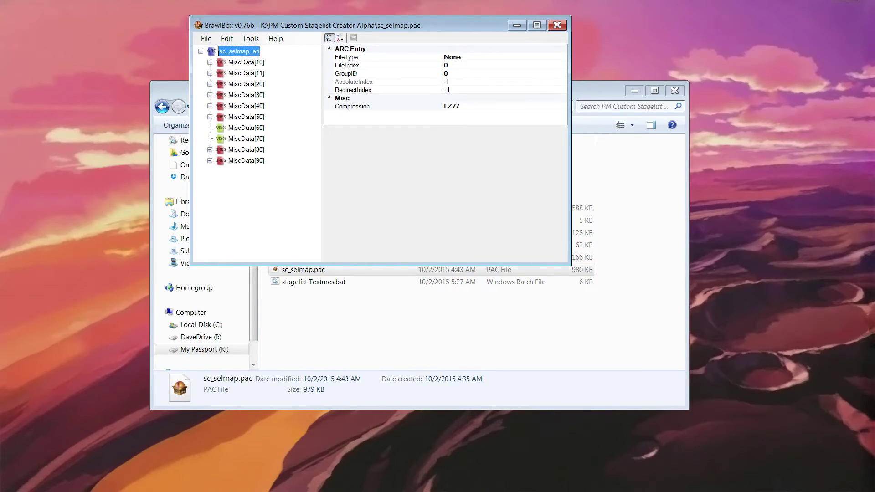
left_click(246, 150)
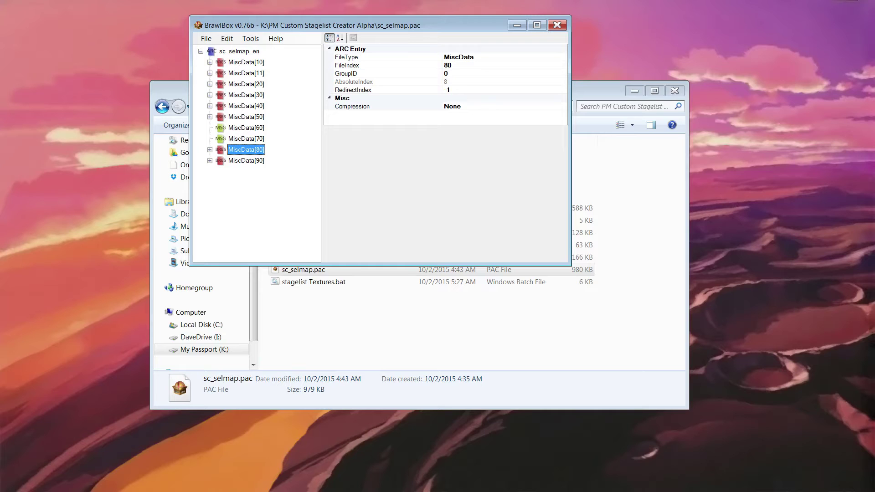
left_click_drag(319, 25, 500, 61)
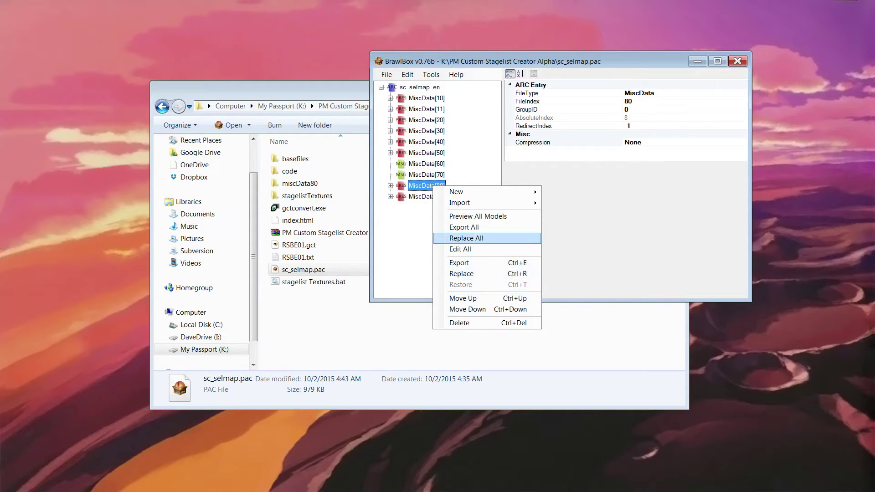
Step: Replace all MiscData[80] textures with the PNG files from the miscData80 folder on drive K:, then save and close sc_selmap.pac
left_click(466, 237)
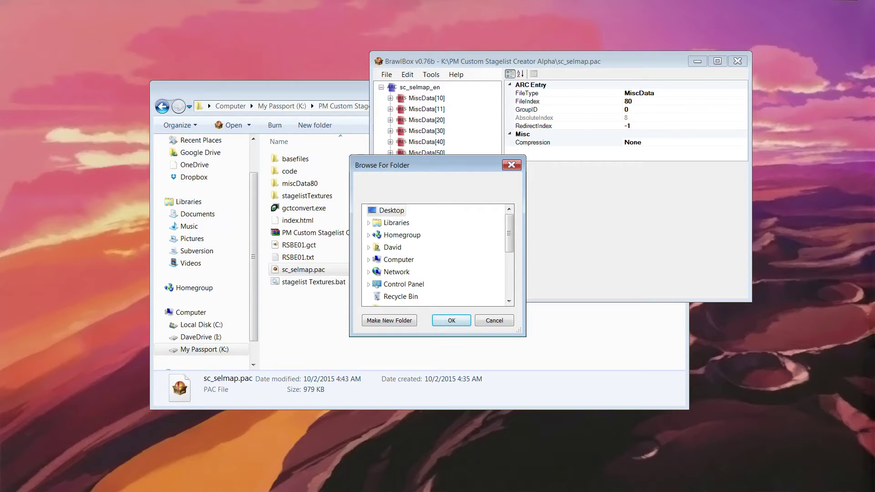
left_click(369, 260)
scroll(369, 260, "down", 1)
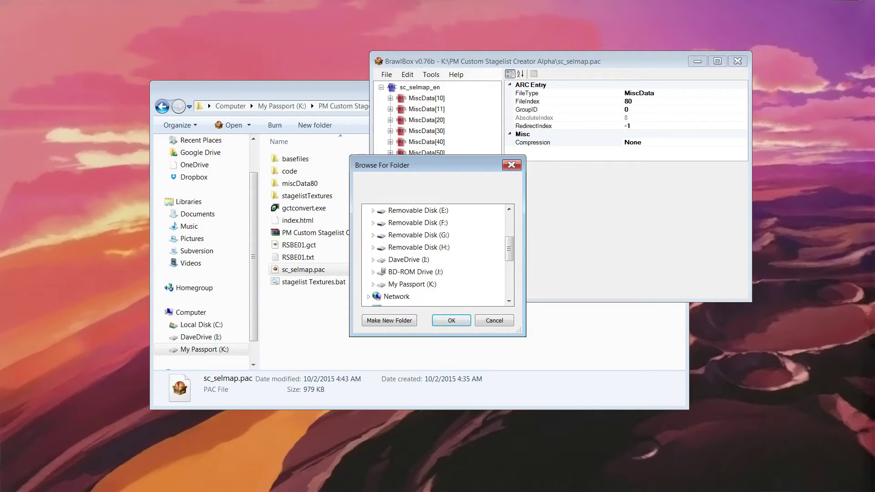
left_click(412, 284)
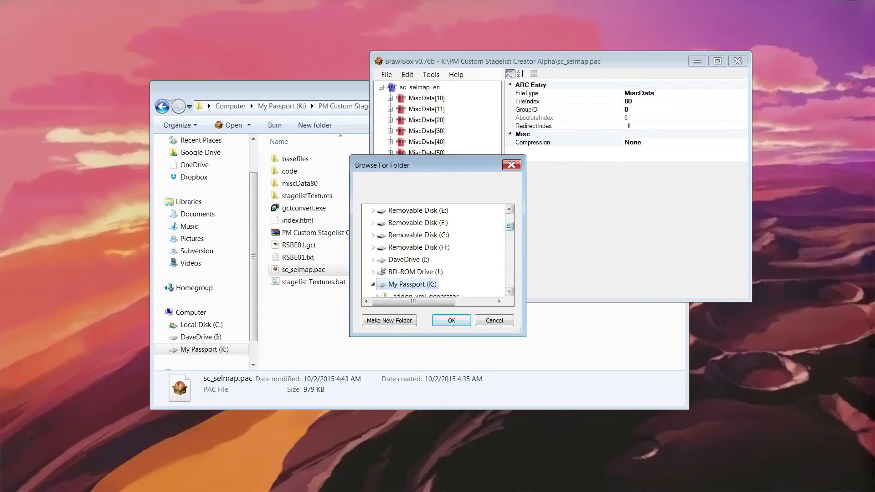
left_click_drag(509, 226, 509, 259)
left_click(445, 210)
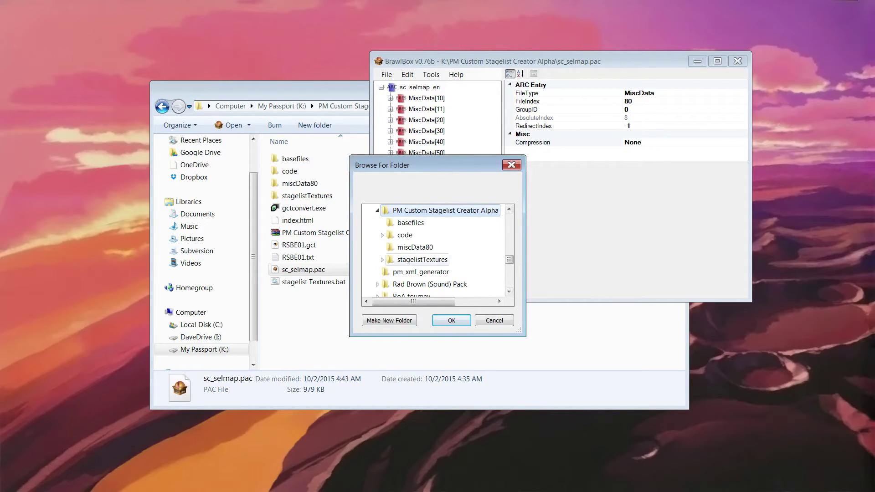
left_click(414, 247)
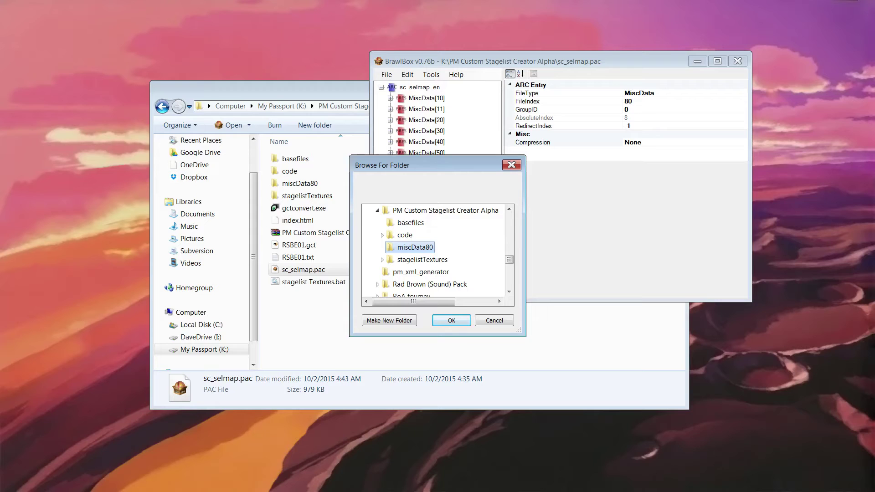
left_click(451, 321)
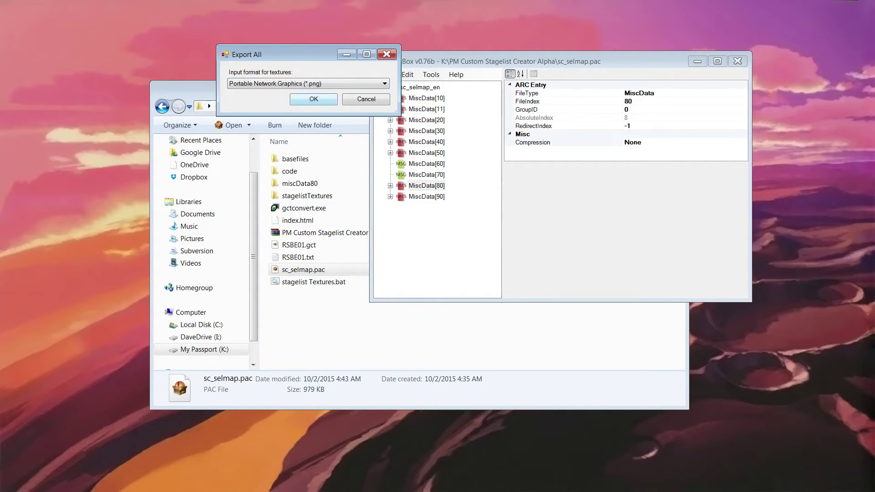
left_click(313, 99)
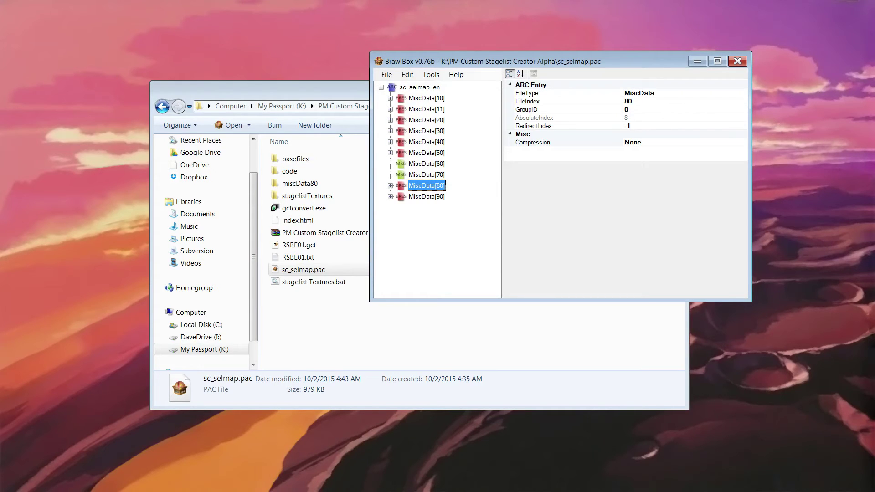
left_click(737, 61)
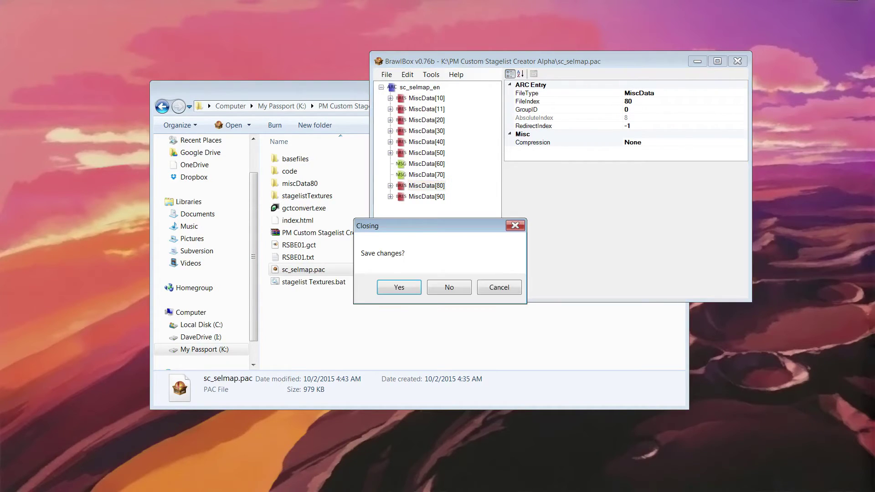
key("Return")
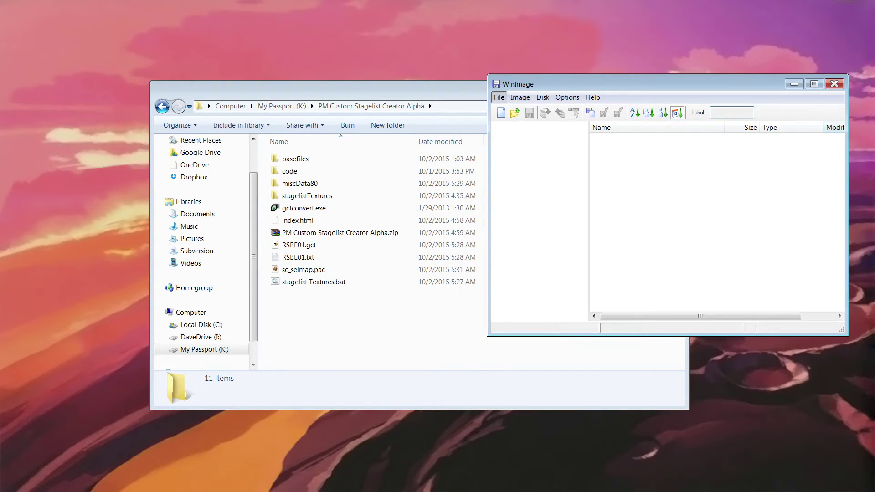
Step: In WinImage, open the Dolphin SD image sd.raw and go to its projectm\pf\menu2 folder
left_click(499, 97)
key("Return")
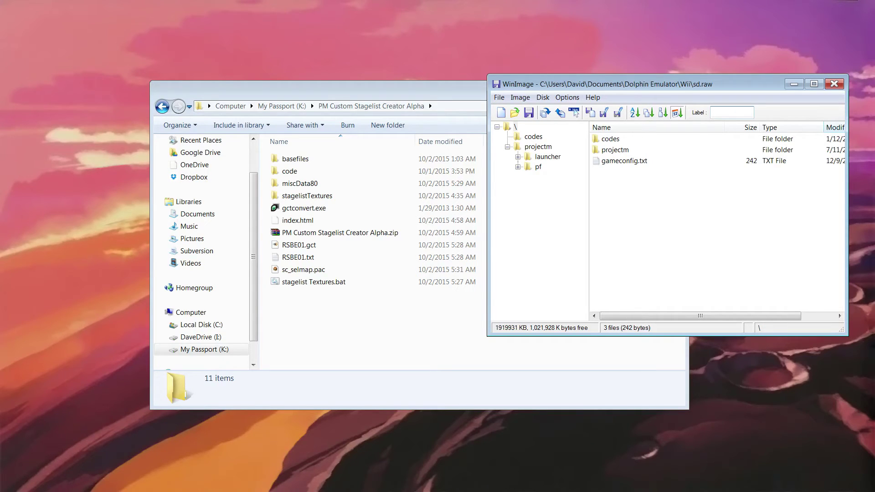
double_click(614, 150)
double_click(605, 161)
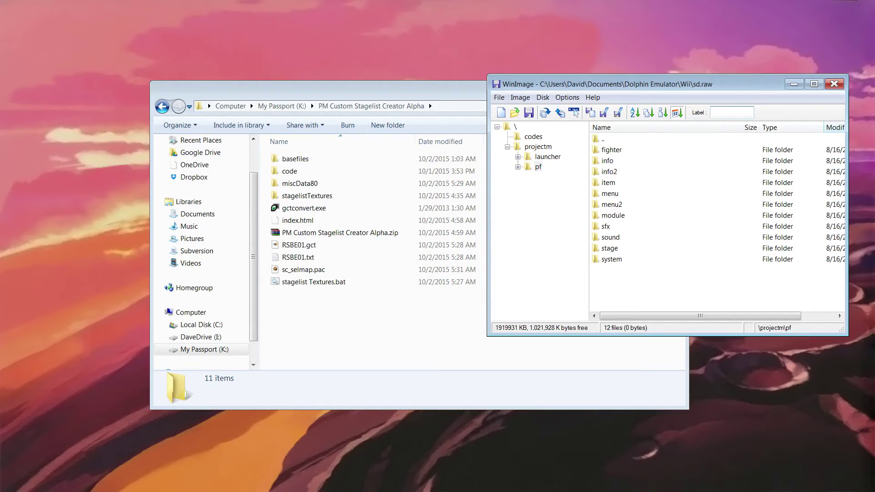
double_click(612, 204)
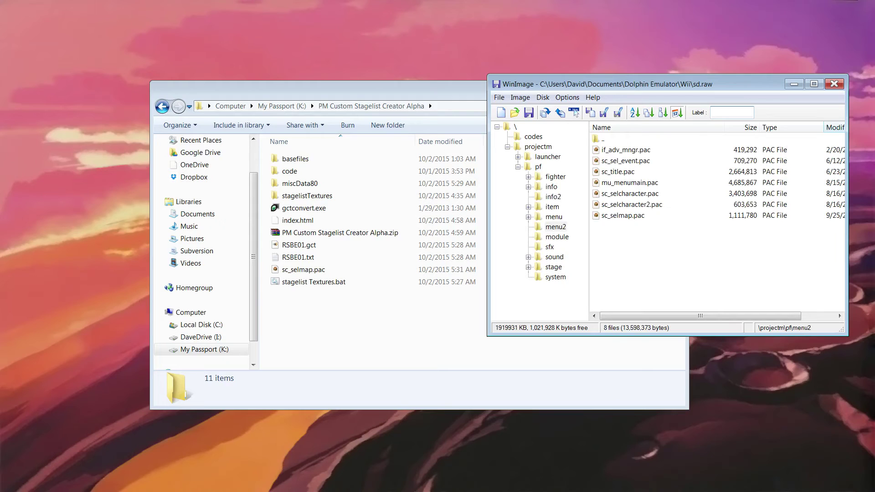
Step: Inject the updated sc_selmap.pac from the stagelist creator folder into menu2, replacing the existing file
left_click(303, 270)
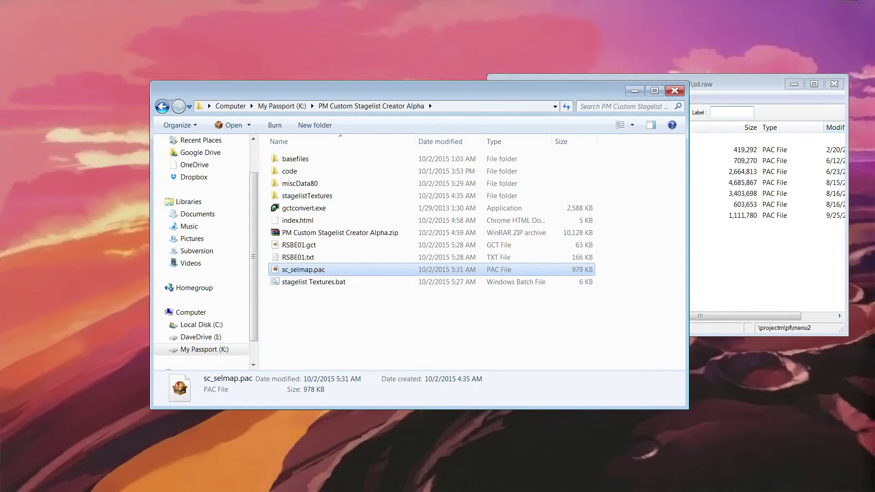
left_click_drag(303, 270, 738, 259)
left_click(475, 291)
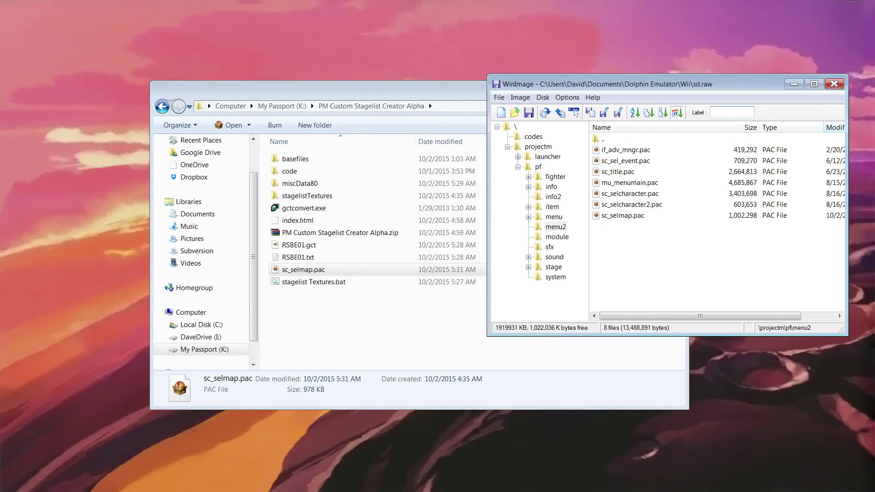
Step: Inject RSBE01.gct into the codes folder of the SD image, replacing rsbe01.gct, and close WinImage
left_click(533, 136)
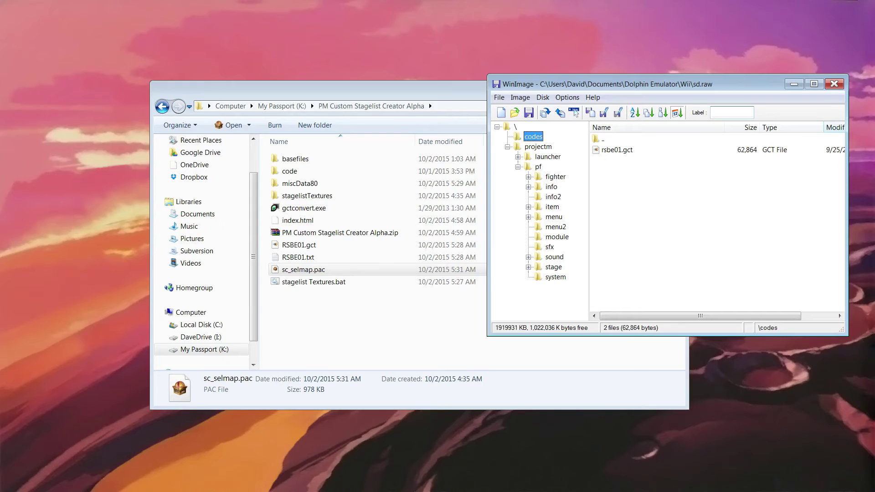
left_click(299, 244)
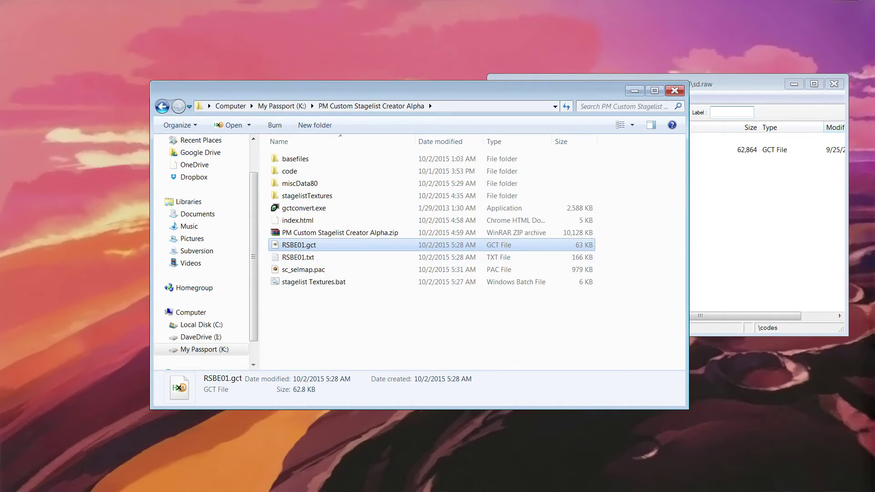
left_click_drag(299, 245, 683, 205)
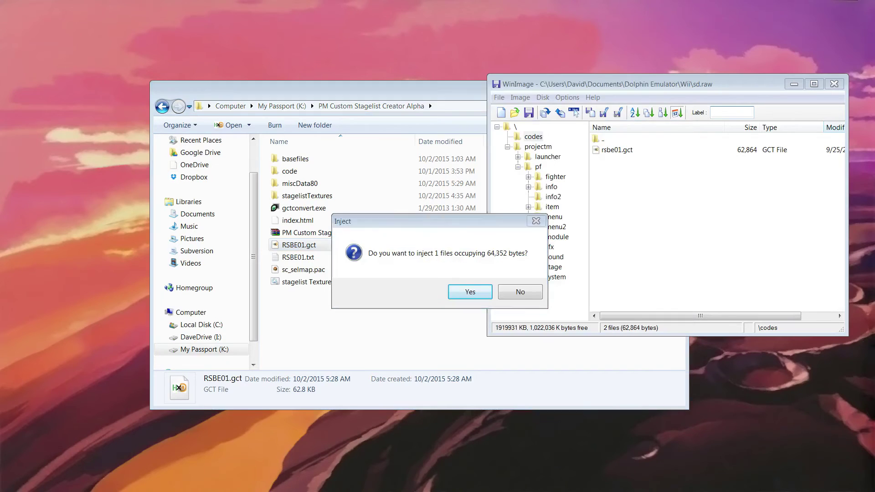
left_click(467, 291)
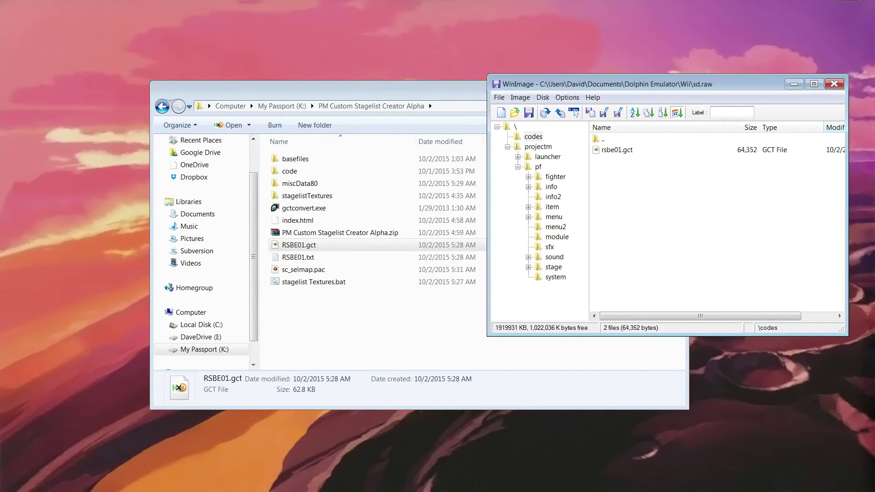
left_click(538, 147)
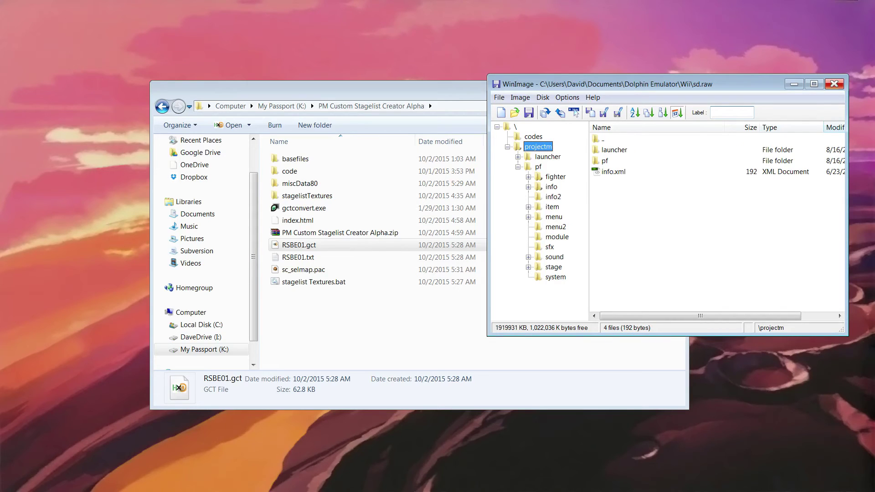
left_click(834, 84)
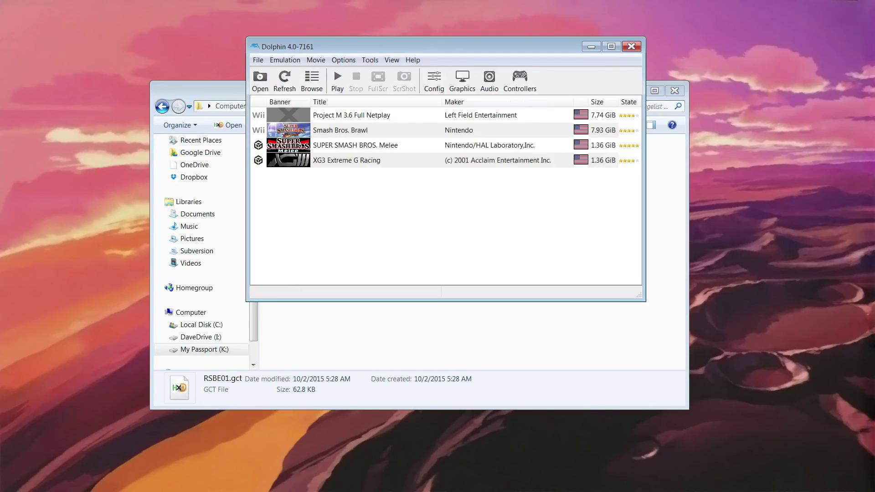
Step: Start Project M in Dolphin and go through Versus and character selection to the stage select screen
left_click(260, 81)
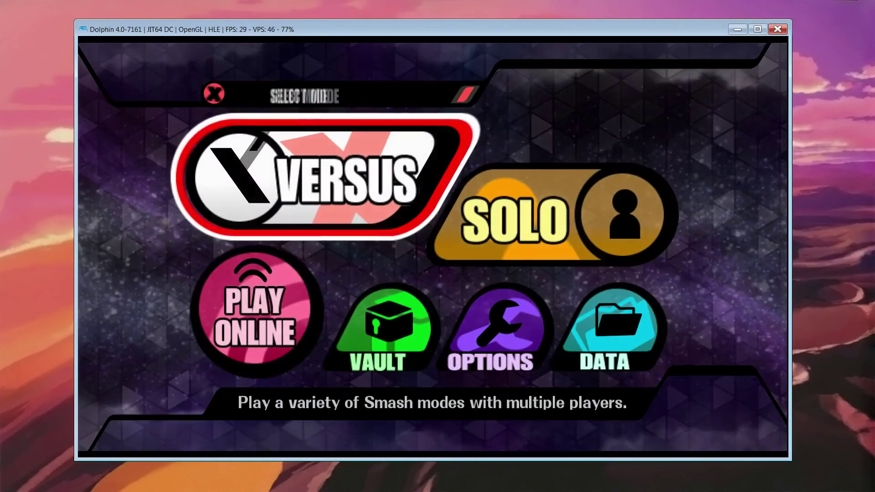
key("x")
key("x")
key("Up")
key("x")
key("Up")
key("x")
key("Left")
key("z")
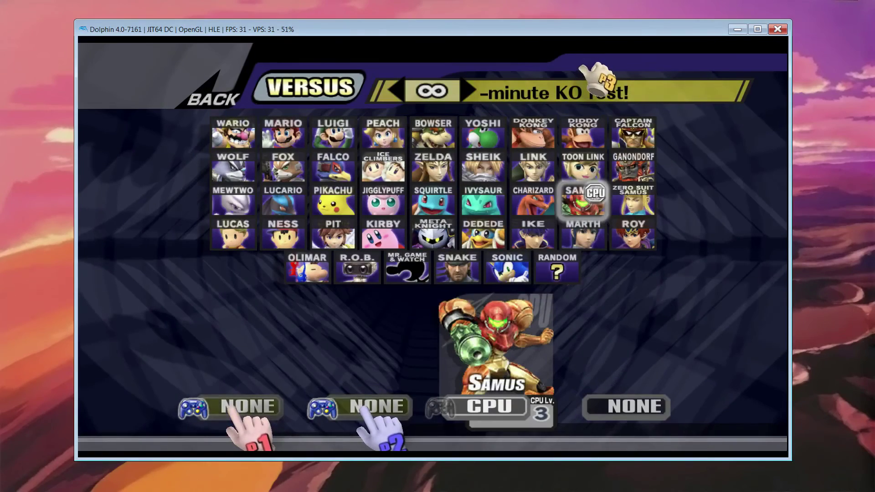
key("Return")
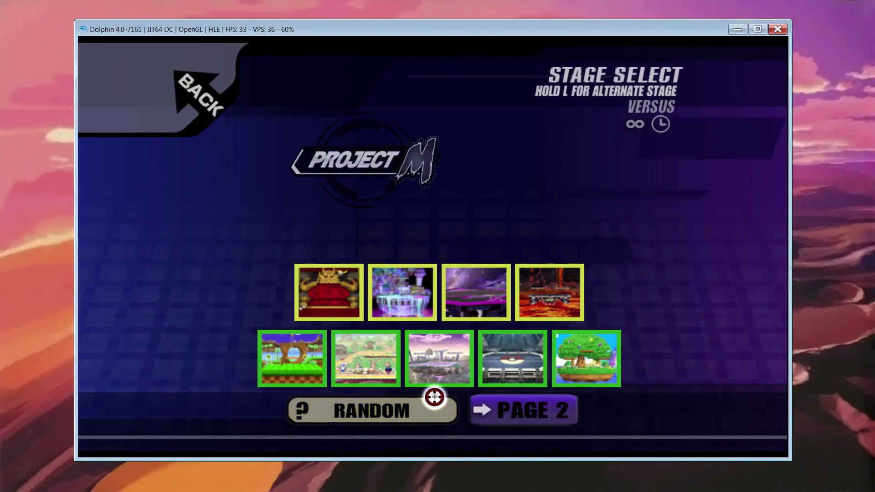
Step: Examine the colored textures of the page 1 stages, including Wario Land and Dreamland, and move to the Page 2 option
key("Up")
key("Up")
key("Left")
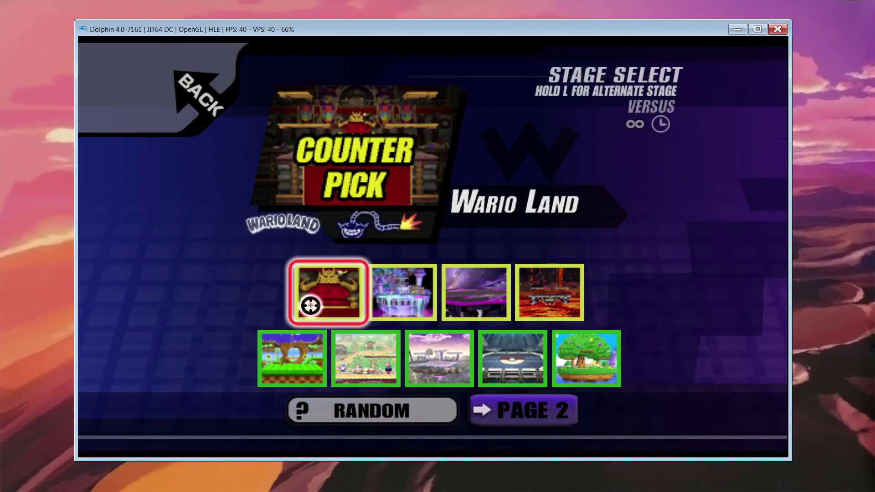
key("Right")
key("Left")
key("Down")
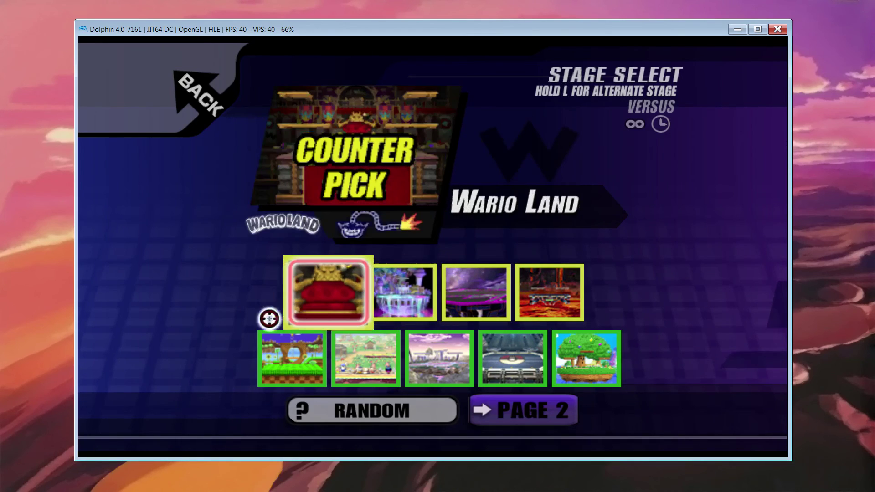
key("Right")
key("Right")
key("Up")
key("Down")
key("Up")
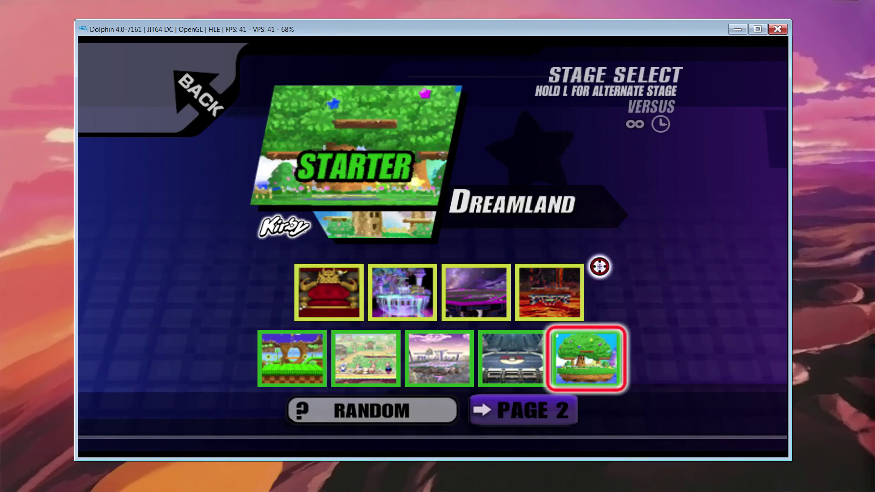
key("Left")
key("Down")
key("Down")
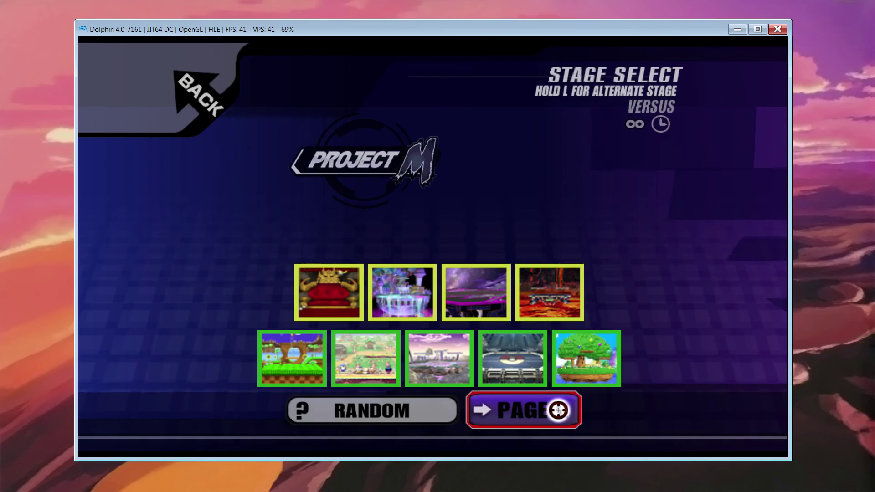
Step: Switch to page 2 of the stage select screen and examine the textures of its stages, including Delfino's Secret and Yoshi's Story
key("x")
key("Up")
key("Right")
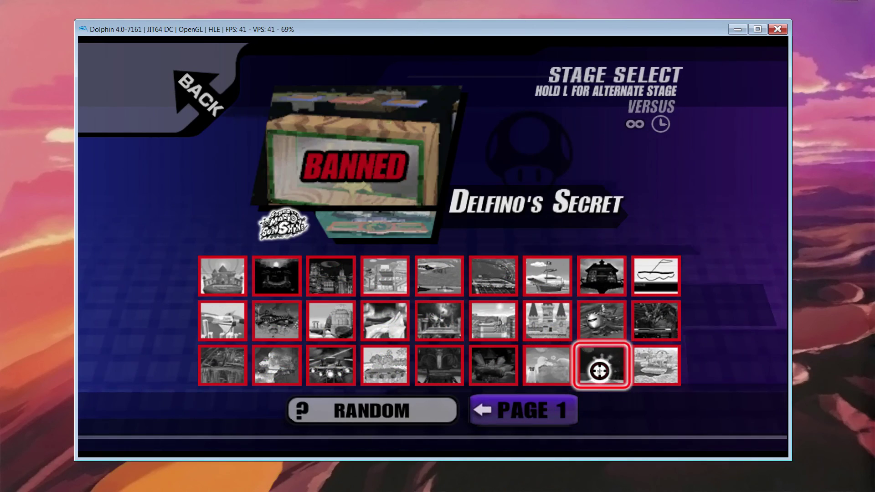
key("Left")
key("Right")
key("Left")
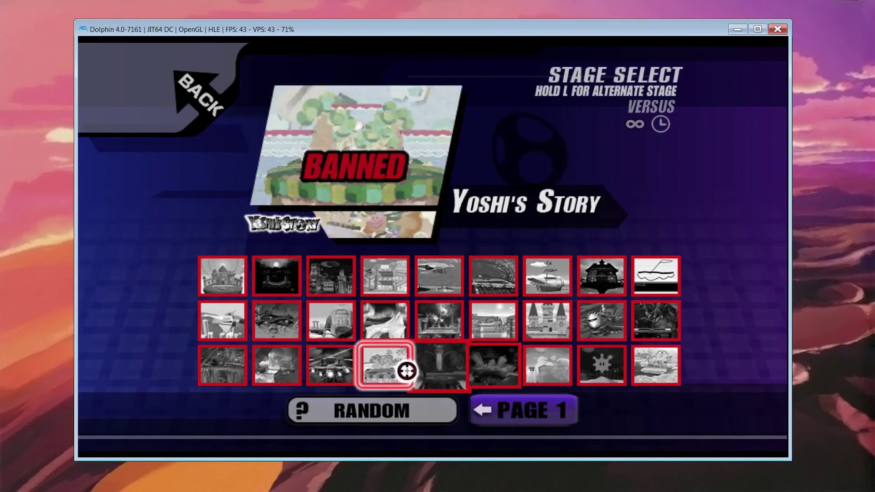
key("Up")
key("Right")
key("Right")
key("Down")
key("Left")
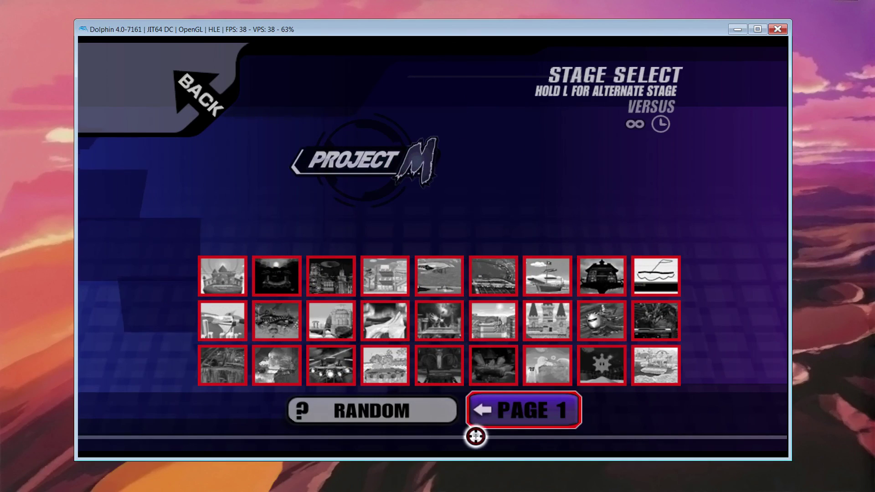
Step: Return to page 1 and examine the counterpick and starter textures, including Final Destination, Green Hill Zone and Battlefield
key("x")
key("Up")
key("Left")
key("Right")
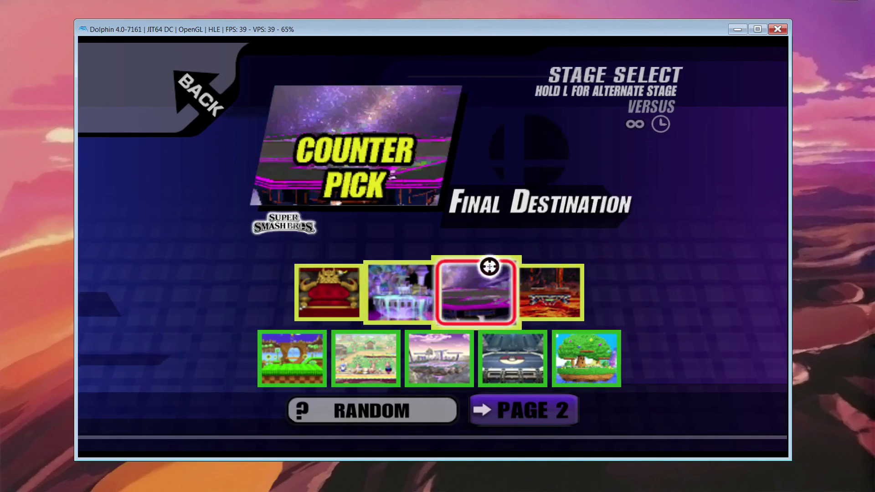
key("Down")
key("Left")
key("Up")
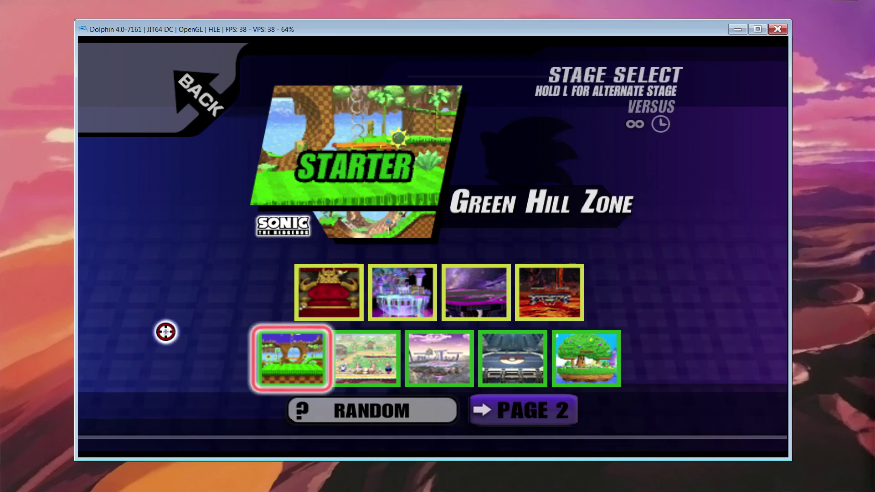
key("Right")
key("Right")
key("Down")
key("Left")
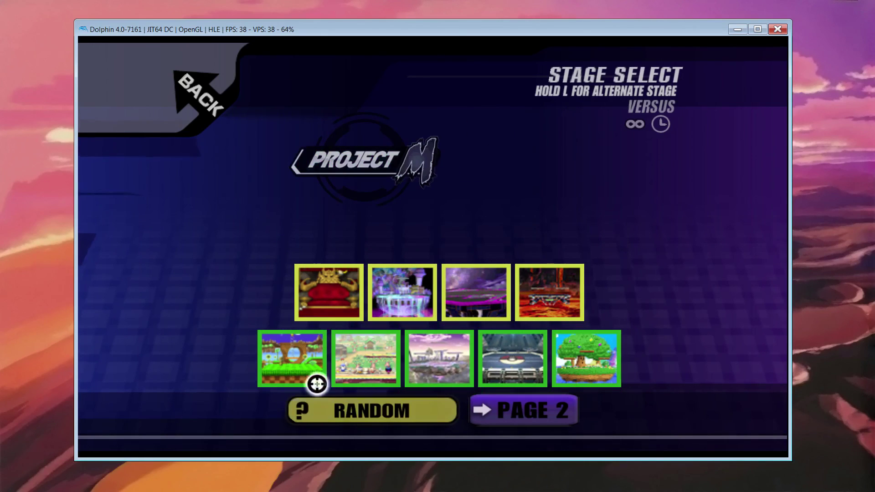
key("Right")
key("Right")
key("Right")
key("Left")
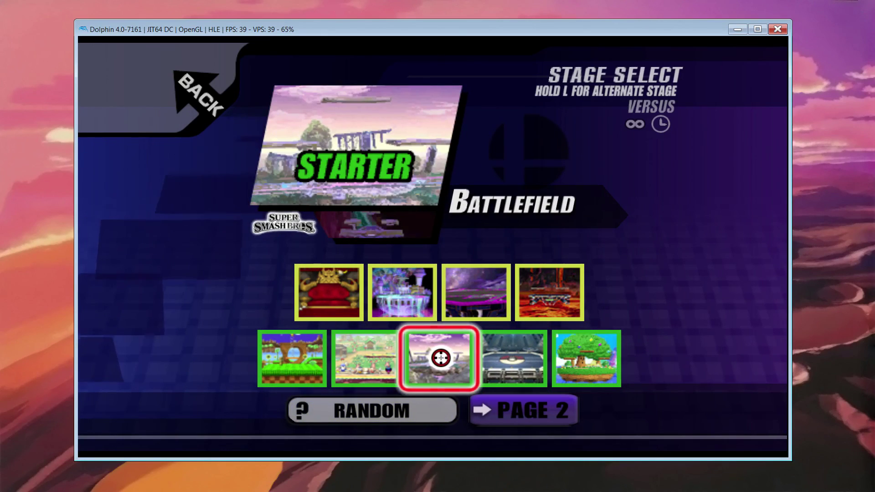